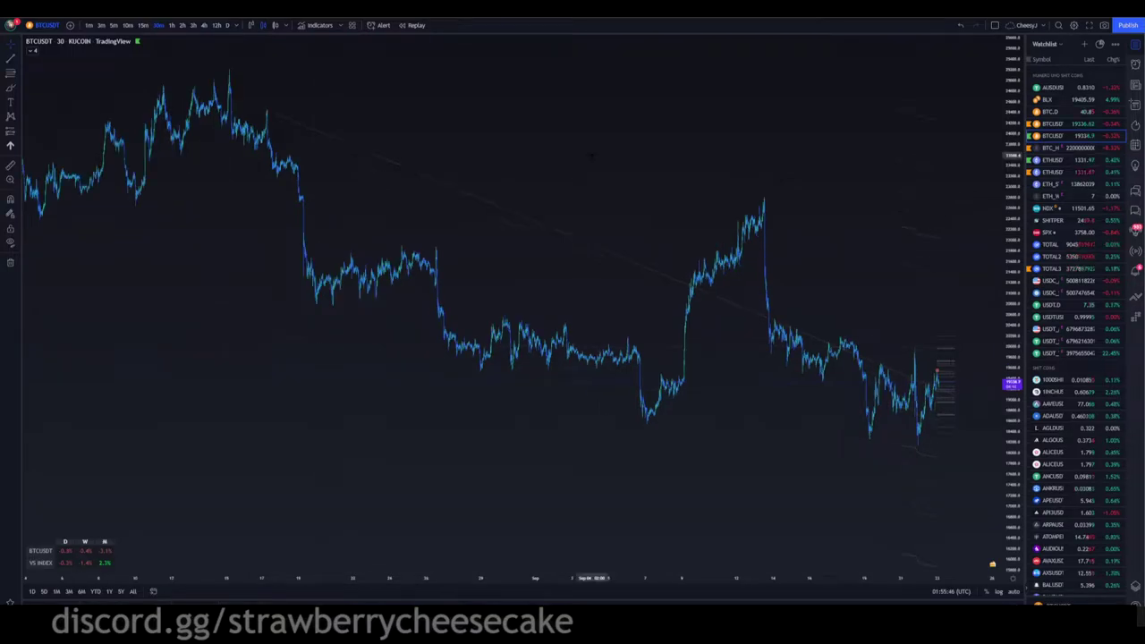
{"action": "left_click_drag", "start_coordinate": [593, 156], "coordinate": [555, 170]}
{"action": "scroll", "coordinate": [620, 156], "scroll_direction": "up", "scroll_amount": 1}
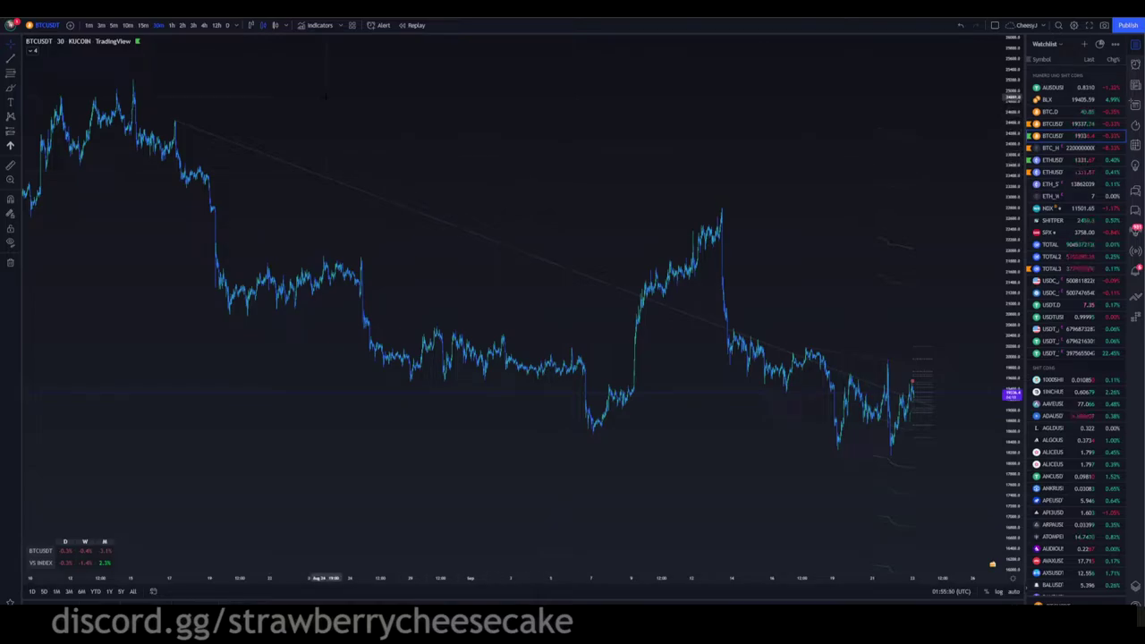
{"action": "scroll", "coordinate": [586, 120], "scroll_direction": "down", "scroll_amount": 3}
{"action": "scroll", "coordinate": [585, 119], "scroll_direction": "up", "scroll_amount": 3}
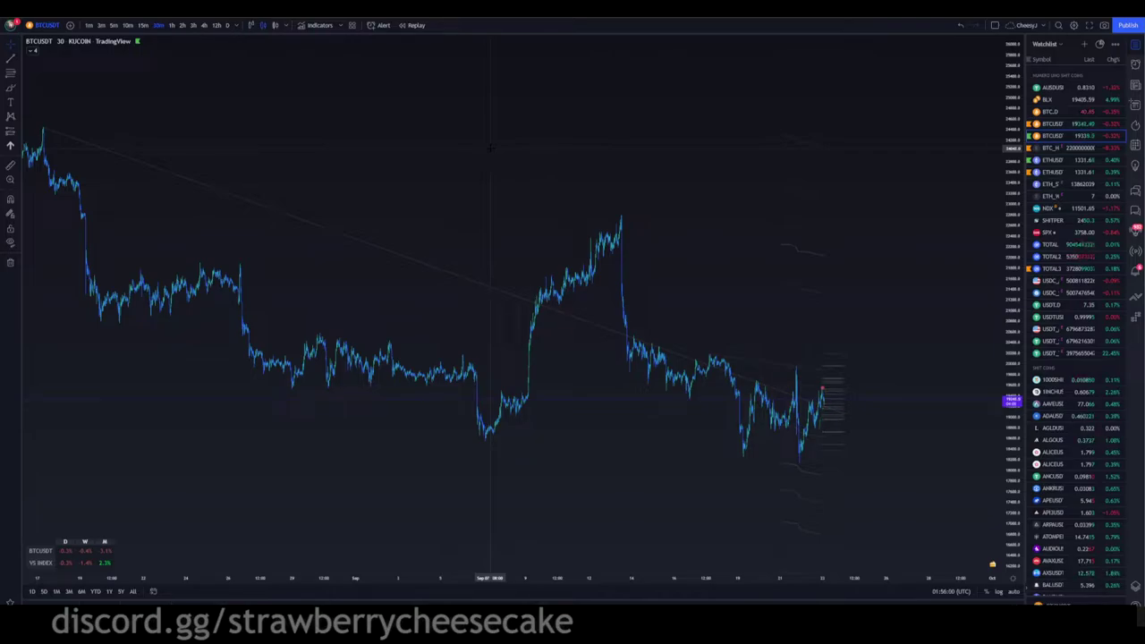
{"action": "scroll", "coordinate": [491, 147], "scroll_direction": "down", "scroll_amount": 1}
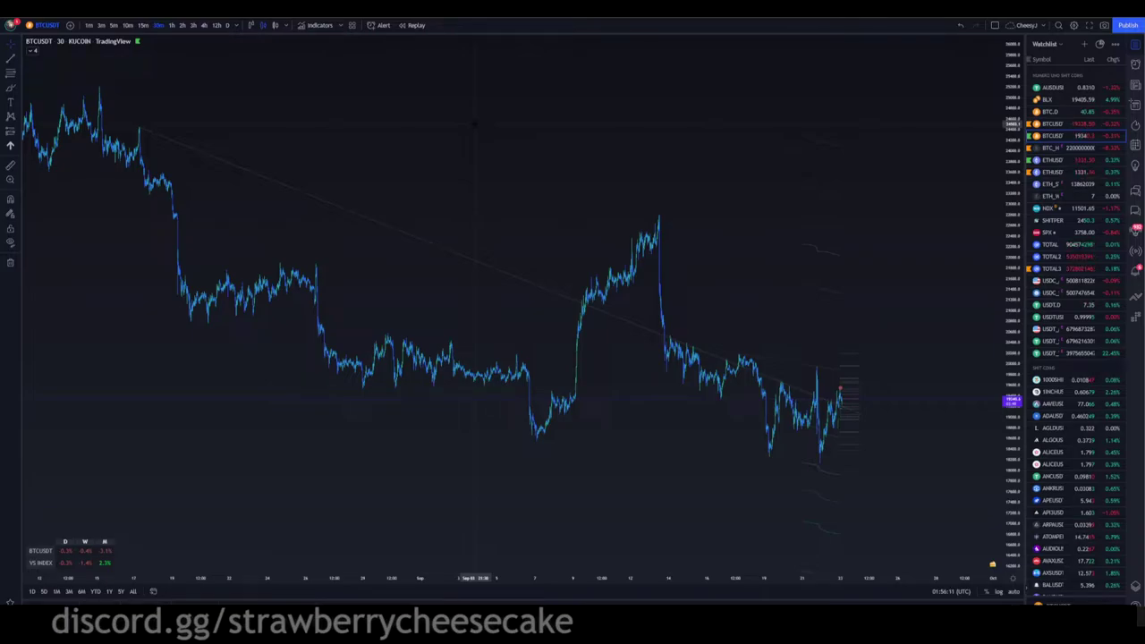
- In the chart's appearance settings, set the right margin to 10 bars and the bottom margin to 12%
{"action": "right_click", "coordinate": [429, 145]}
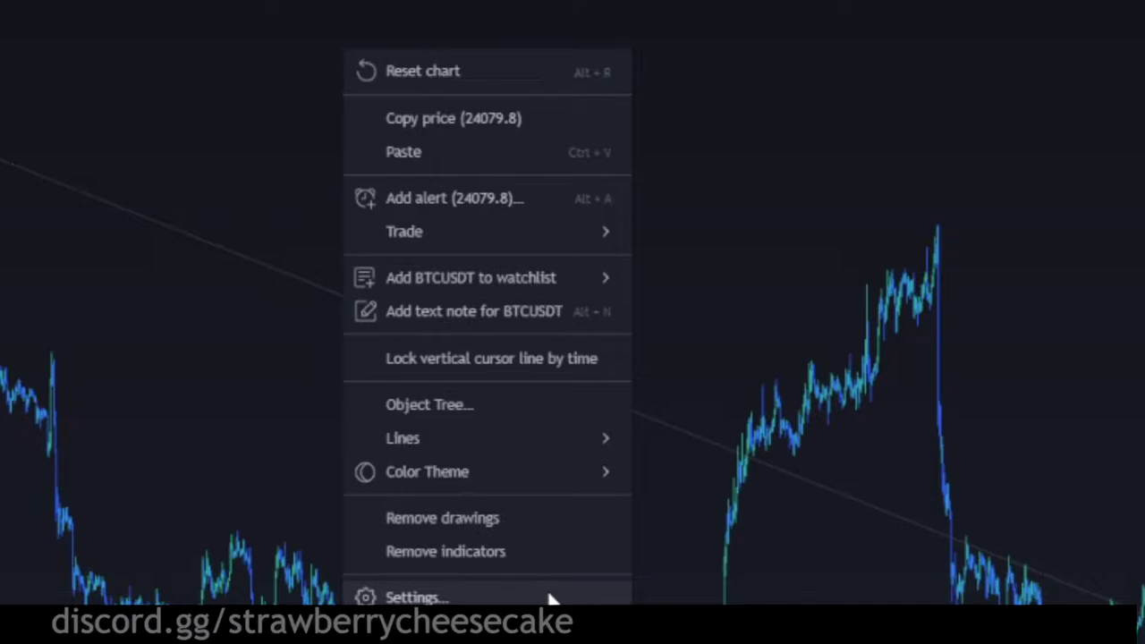
{"action": "left_click", "coordinate": [414, 597]}
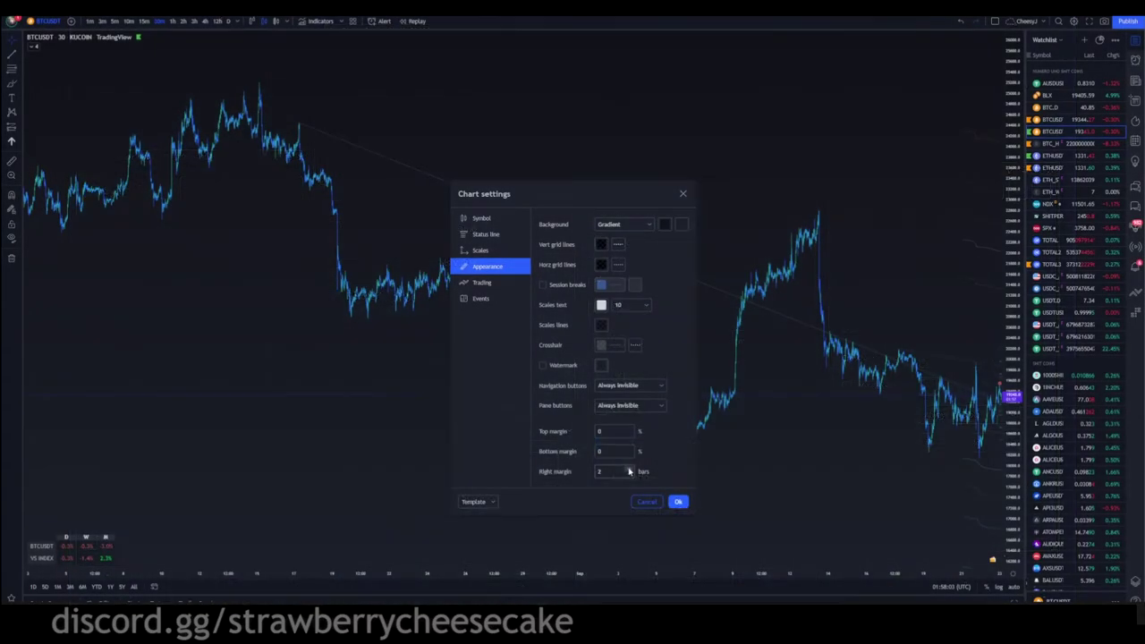
{"action": "left_click", "coordinate": [629, 470]}
{"action": "left_click", "coordinate": [629, 470]}
{"action": "left_click", "coordinate": [629, 469]}
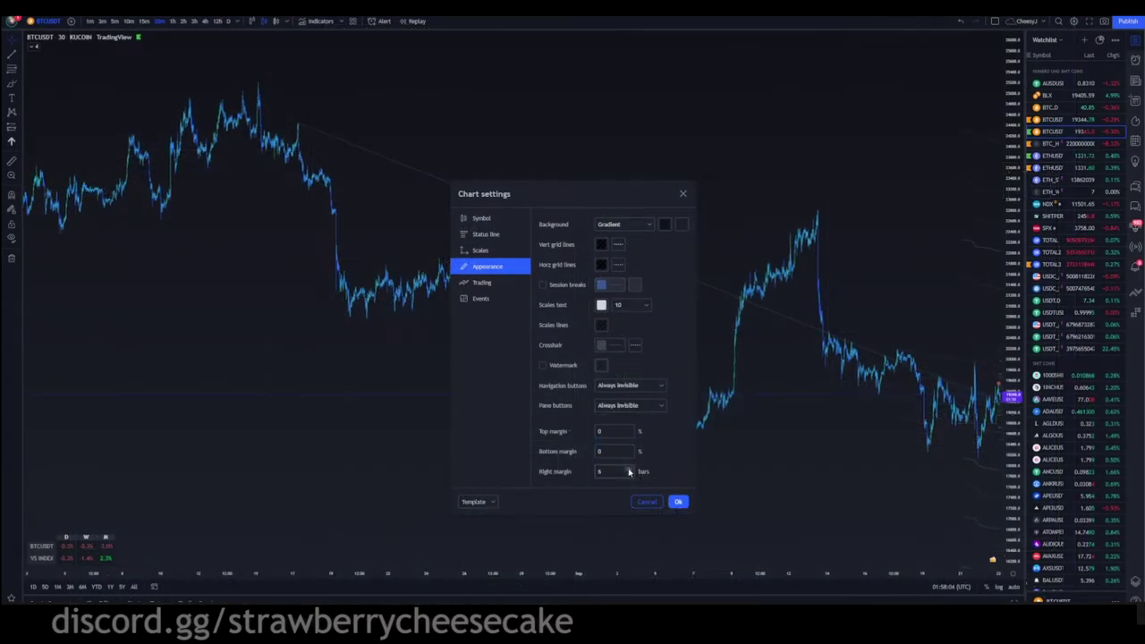
{"action": "left_click", "coordinate": [629, 470]}
{"action": "left_click", "coordinate": [630, 470]}
{"action": "left_click", "coordinate": [629, 470]}
{"action": "left_click", "coordinate": [629, 470]}
{"action": "left_click", "coordinate": [629, 470]}
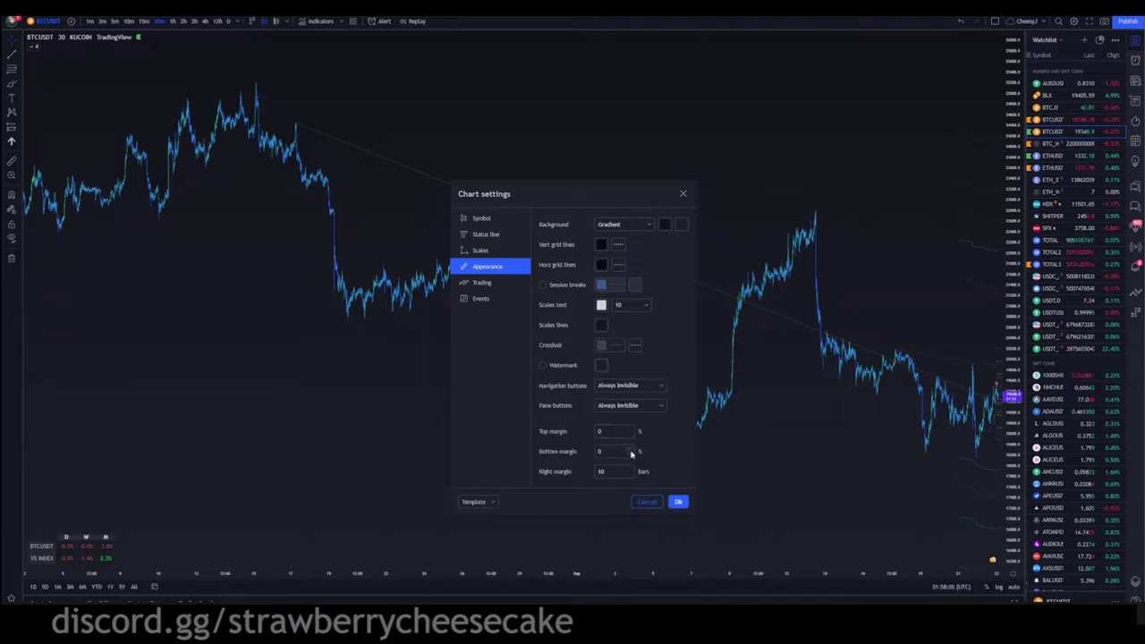
{"action": "scroll", "coordinate": [631, 451], "scroll_direction": "up", "scroll_amount": 5}
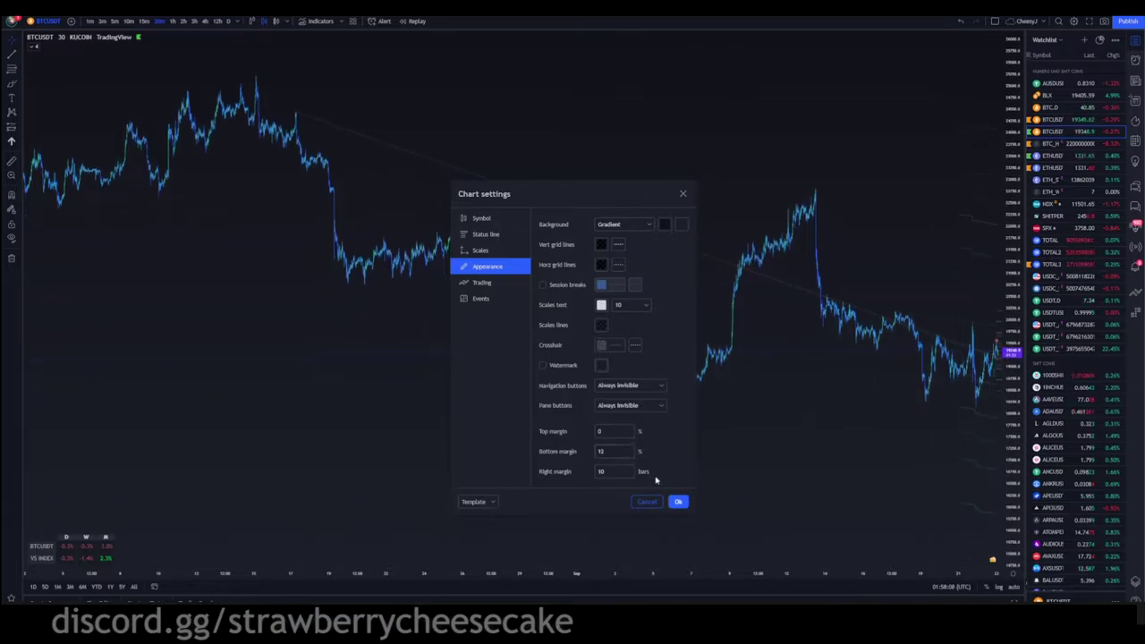
{"action": "left_click", "coordinate": [678, 502]}
- View the BTCUSDT chart from Binance and return to the KuCoin BTCUSDT chart
{"action": "left_click_drag", "start_coordinate": [836, 490], "coordinate": [733, 491]}
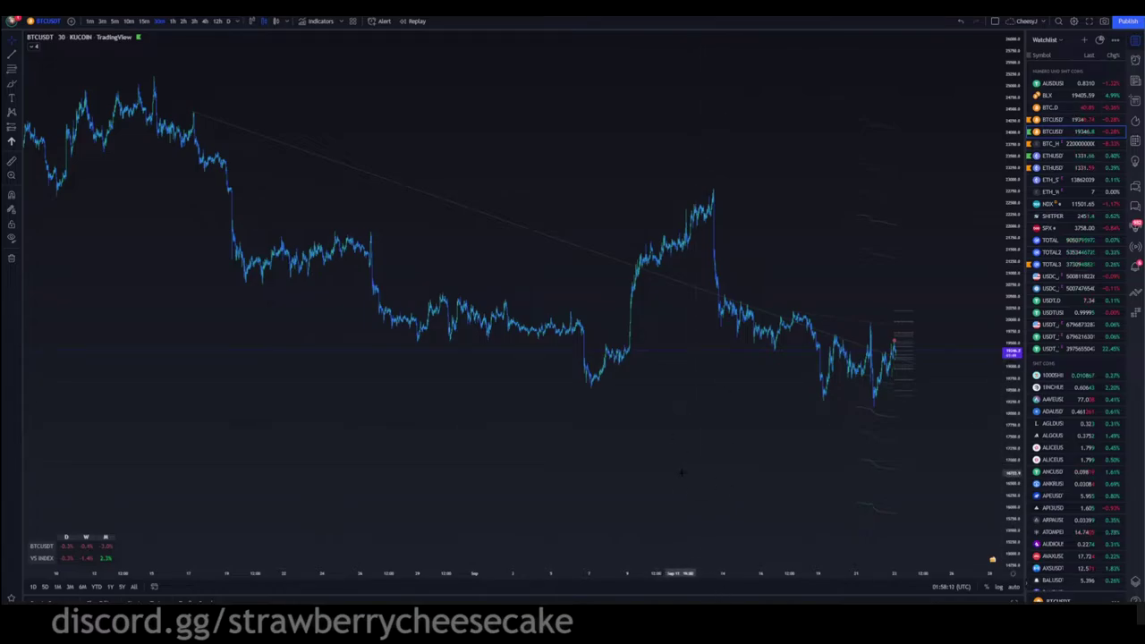
{"action": "left_click_drag", "start_coordinate": [683, 573], "coordinate": [900, 573]}
{"action": "left_click", "coordinate": [1085, 131]}
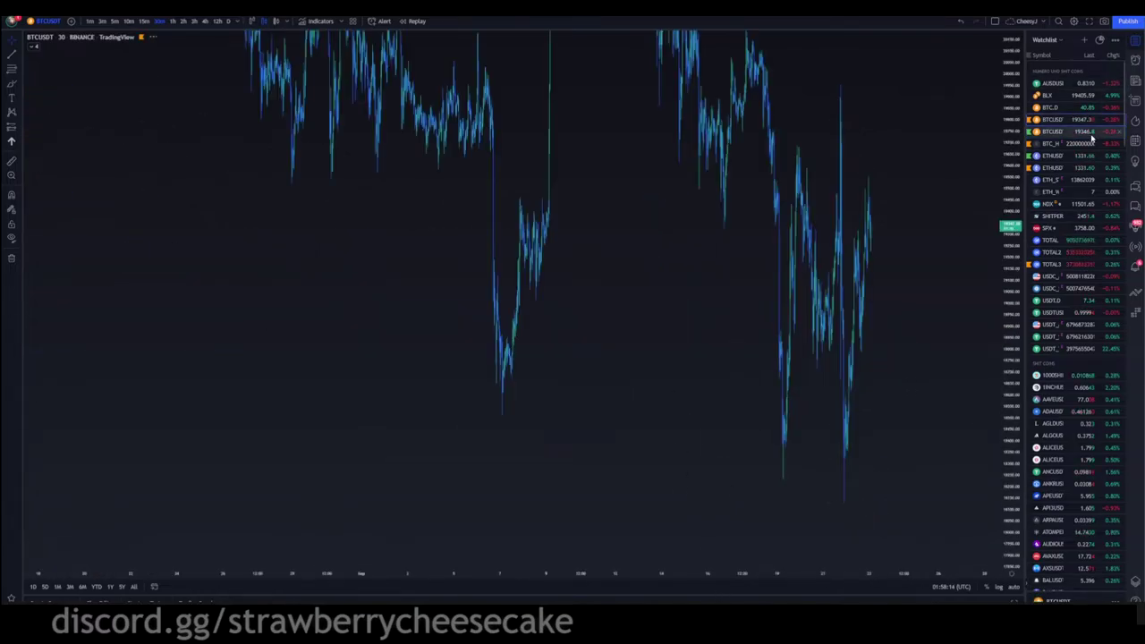
{"action": "left_click", "coordinate": [1091, 136]}
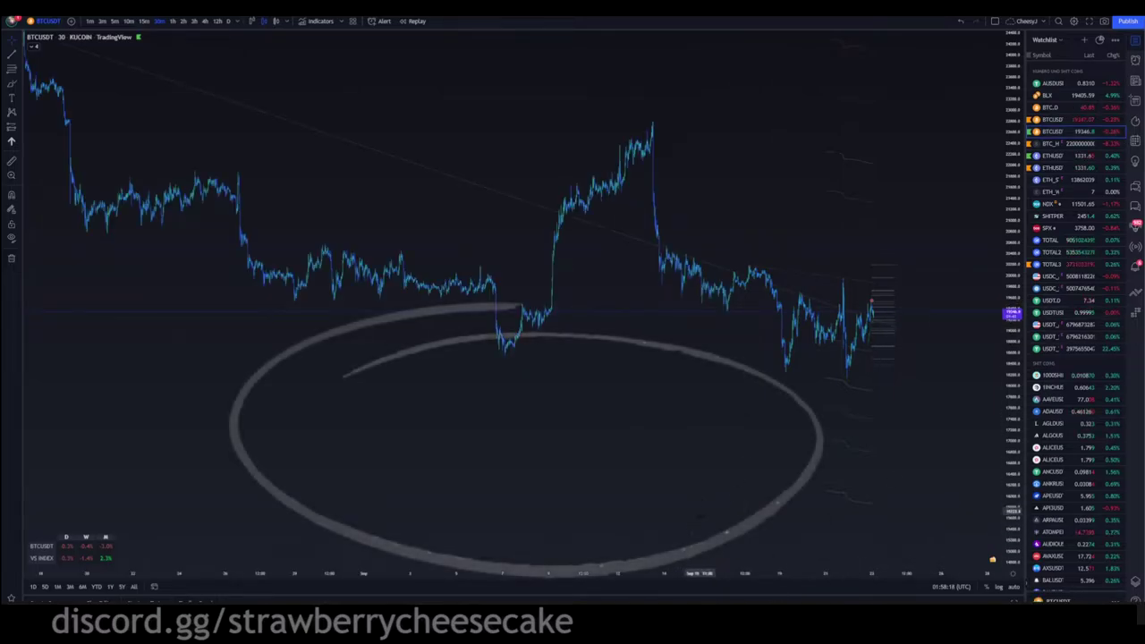
- Set the chart's bottom margin to 0% and its right margin to 0 bars in the appearance settings
{"action": "right_click", "coordinate": [680, 383]}
{"action": "left_click", "coordinate": [738, 569]}
{"action": "left_click", "coordinate": [707, 596]}
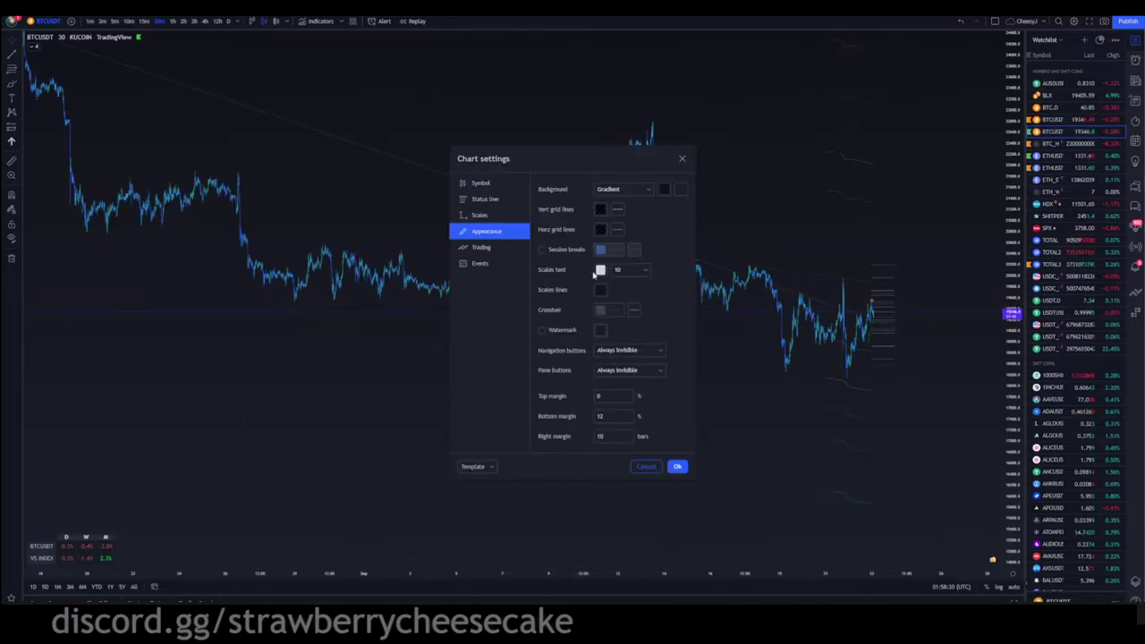
{"action": "double_click", "coordinate": [601, 416]}
{"action": "type", "text": "0"}
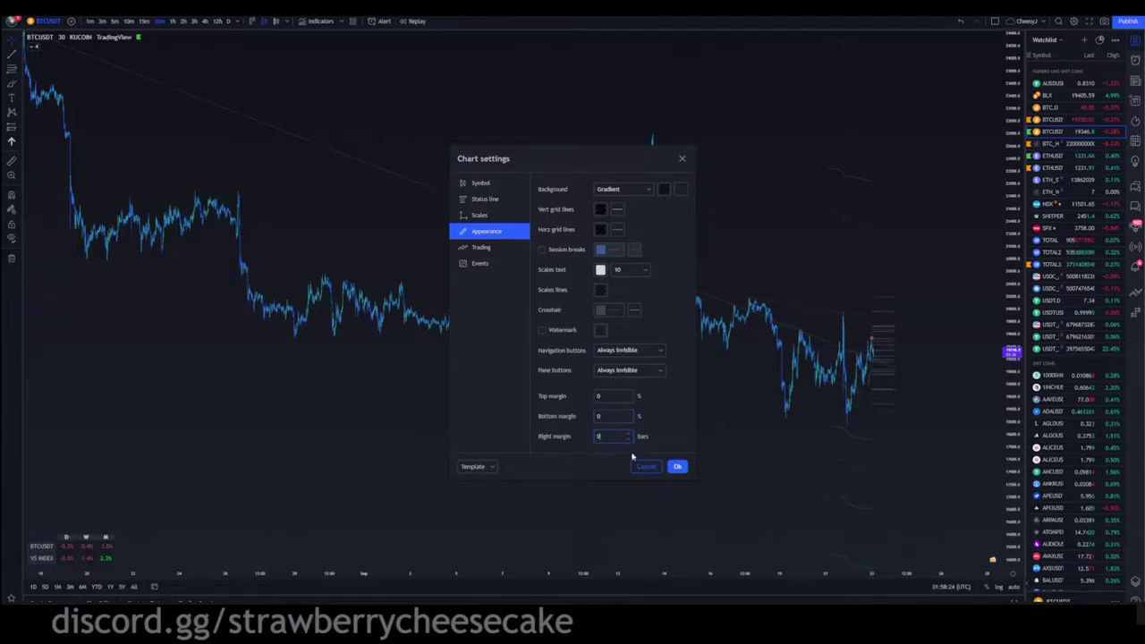
{"action": "left_click", "coordinate": [679, 467]}
{"action": "left_click_drag", "start_coordinate": [805, 465], "coordinate": [763, 418]}
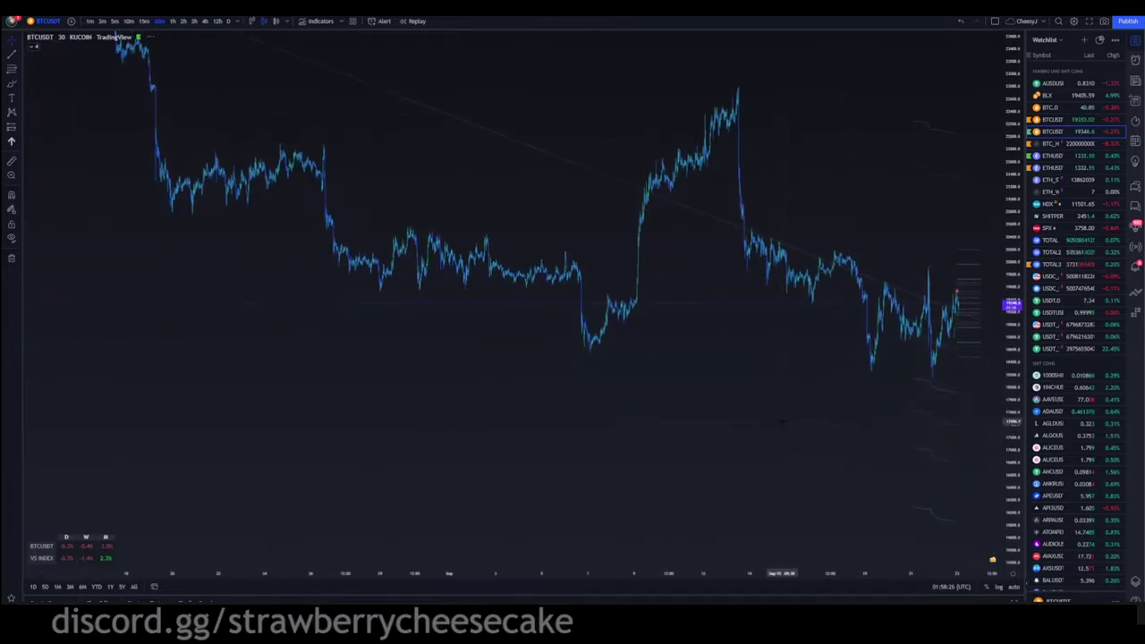
- Reopen the chart's appearance settings and apply a right margin of 0 bars
{"action": "right_click", "coordinate": [967, 228]}
{"action": "left_click", "coordinate": [988, 435]}
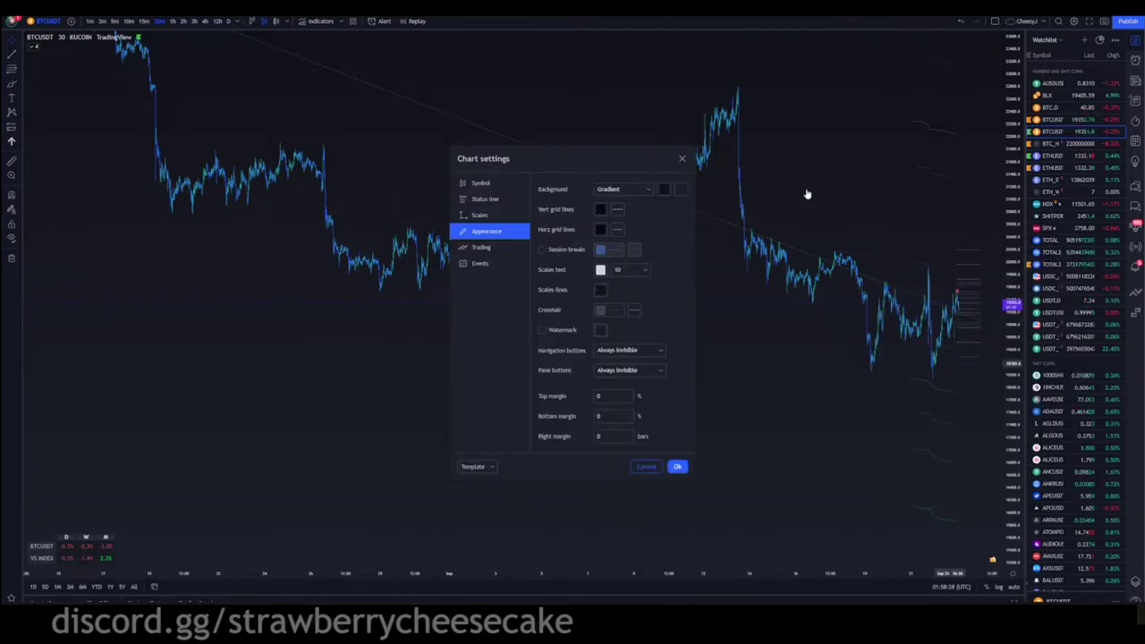
{"action": "left_click_drag", "start_coordinate": [609, 437], "coordinate": [591, 437]}
{"action": "type", "text": "3"}
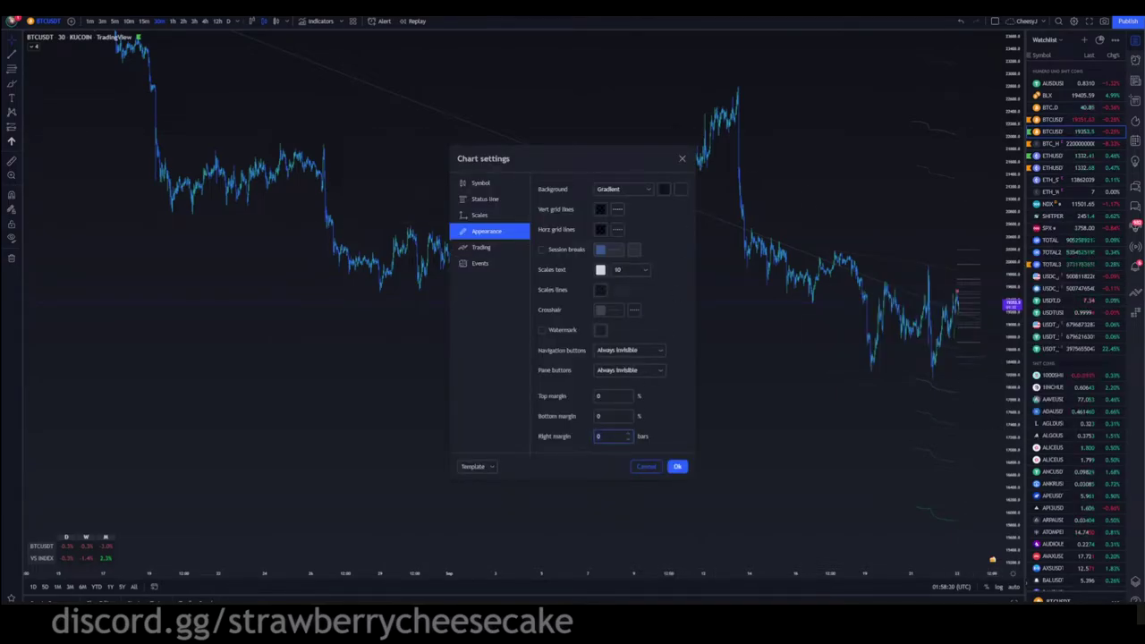
{"action": "left_click", "coordinate": [686, 468]}
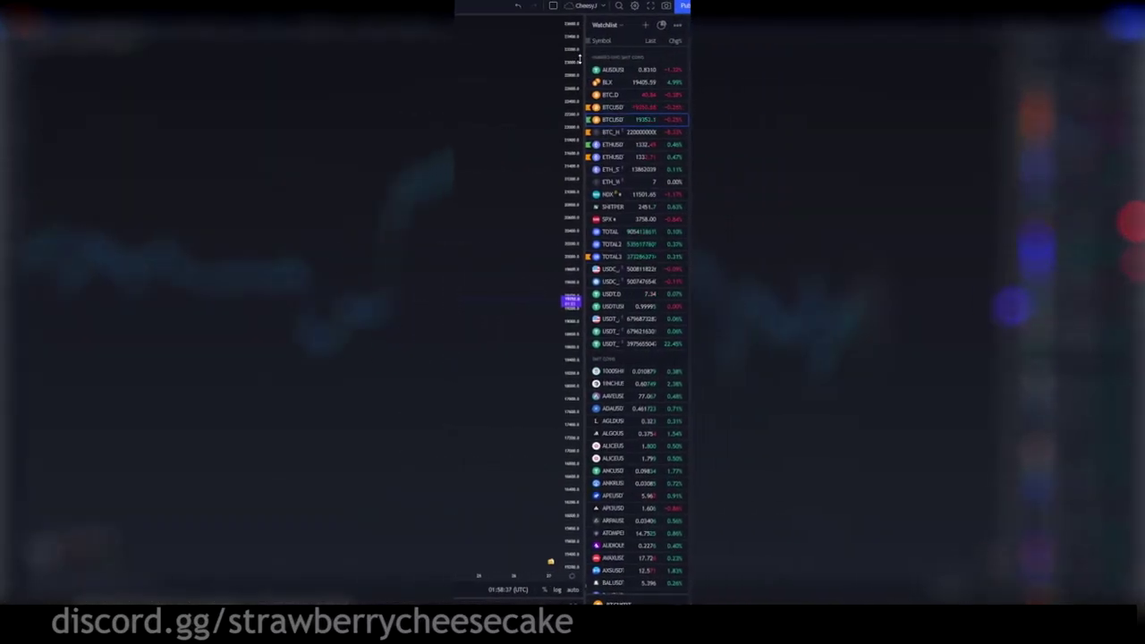
- Review the label options of the price scale and close them without changing any
{"action": "right_click", "coordinate": [770, 62]}
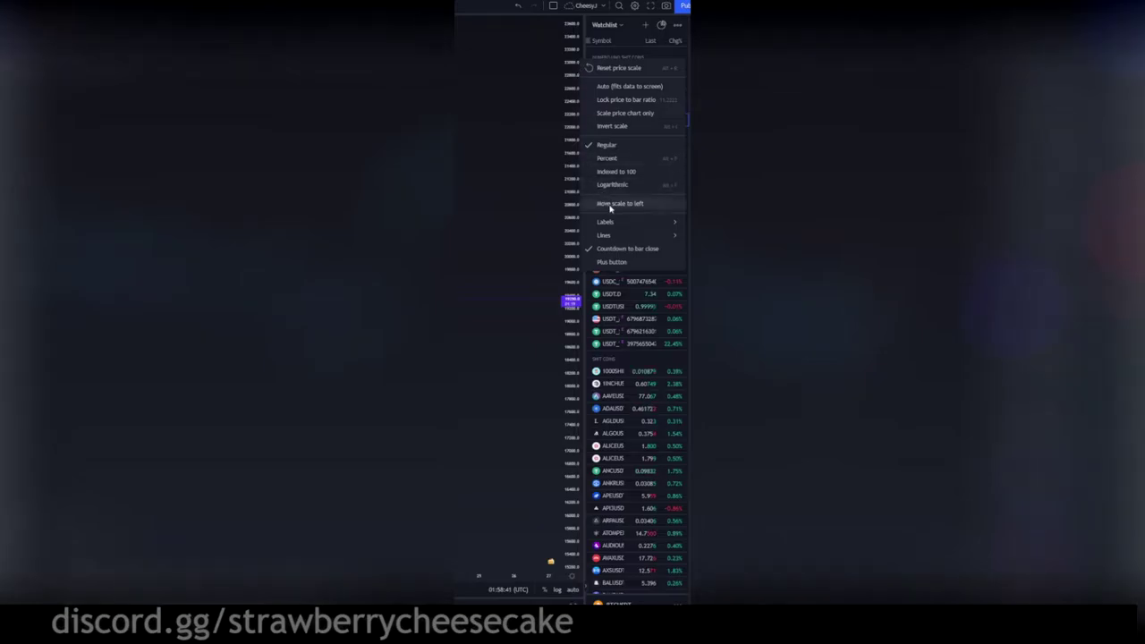
{"action": "mouse_move", "coordinate": [620, 222]}
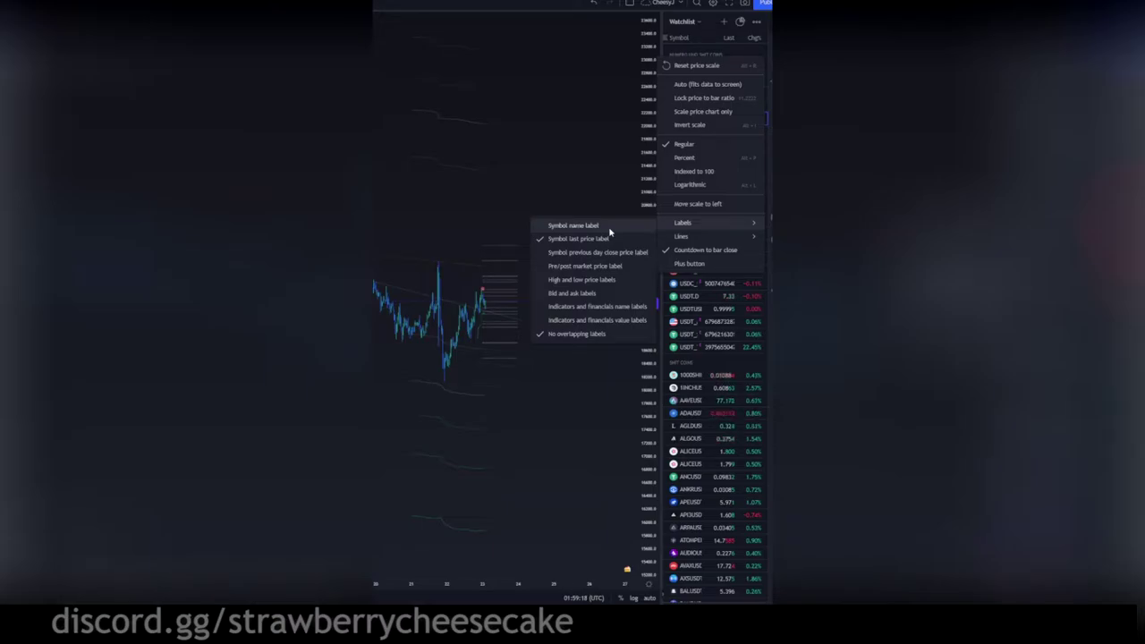
{"action": "left_click", "coordinate": [588, 176]}
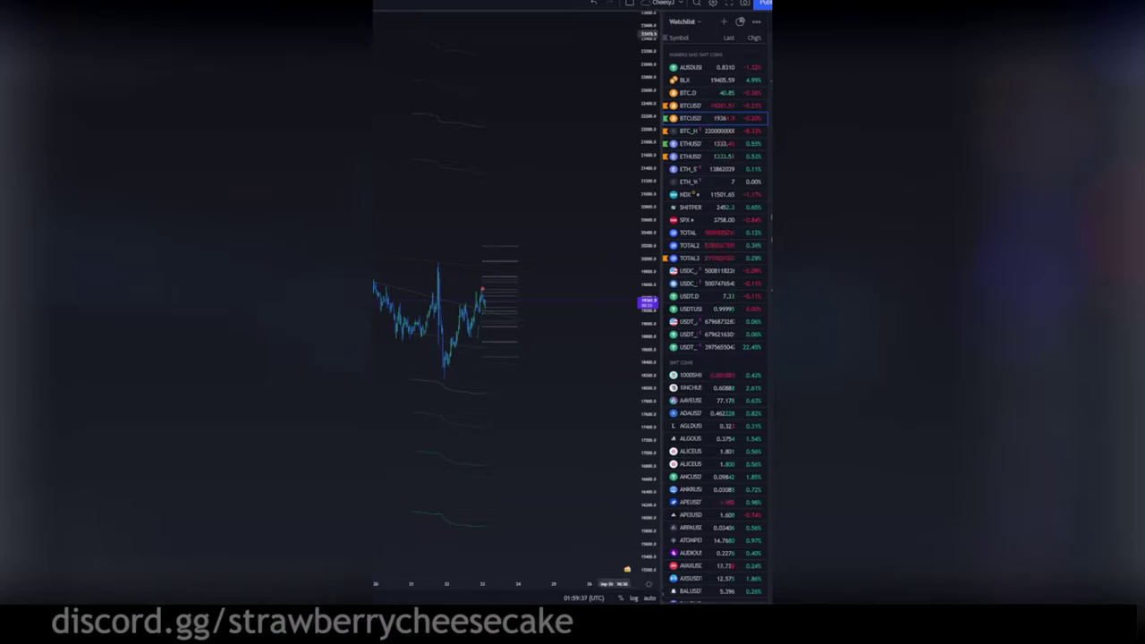
{"action": "left_click_drag", "start_coordinate": [507, 68], "coordinate": [531, 89]}
{"action": "scroll", "coordinate": [389, 113], "scroll_direction": "down", "scroll_amount": 3}
{"action": "left_click_drag", "start_coordinate": [425, 109], "coordinate": [422, 149]}
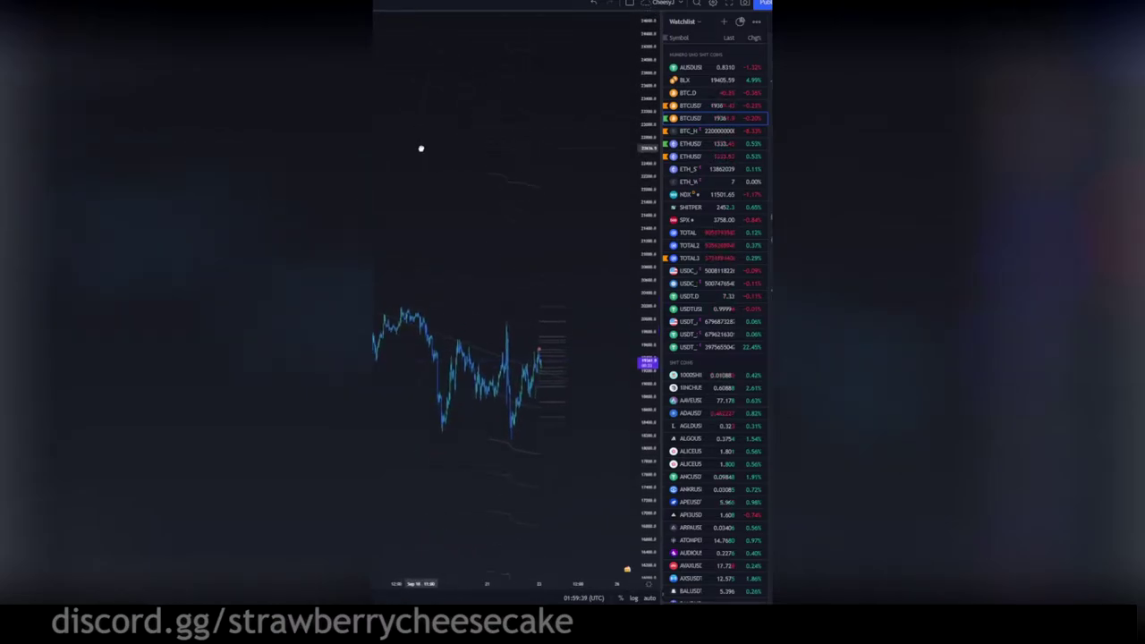
{"action": "scroll", "coordinate": [418, 159], "scroll_direction": "down", "scroll_amount": 1}
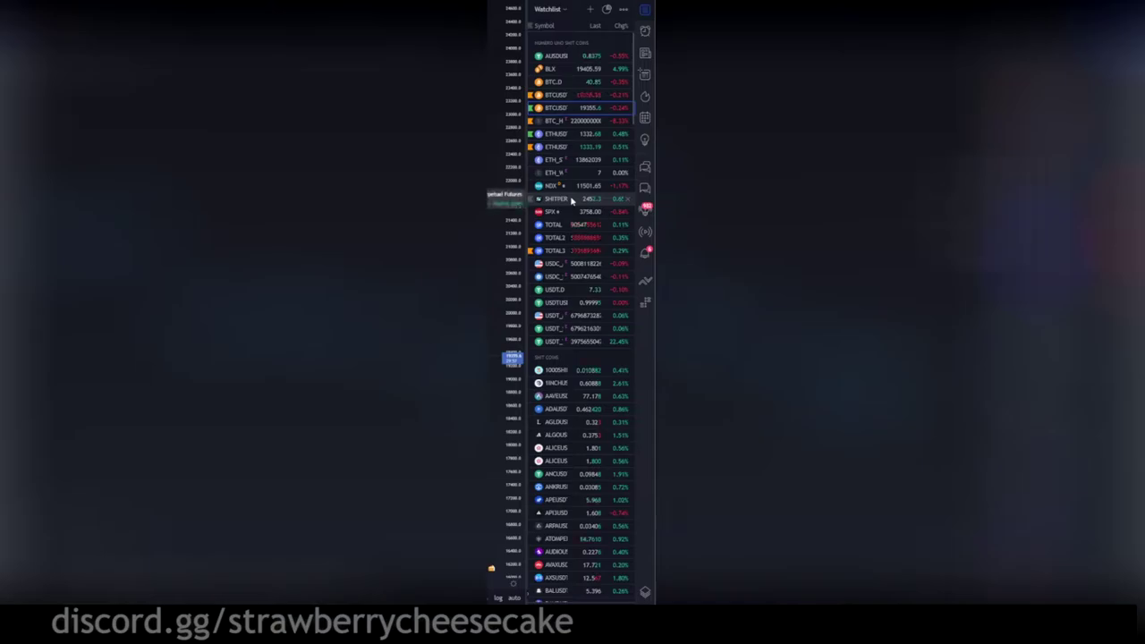
- Browse the watchlist's sections down to the last coins and return to the first symbols
{"action": "scroll", "coordinate": [573, 202], "scroll_direction": "down", "scroll_amount": 3}
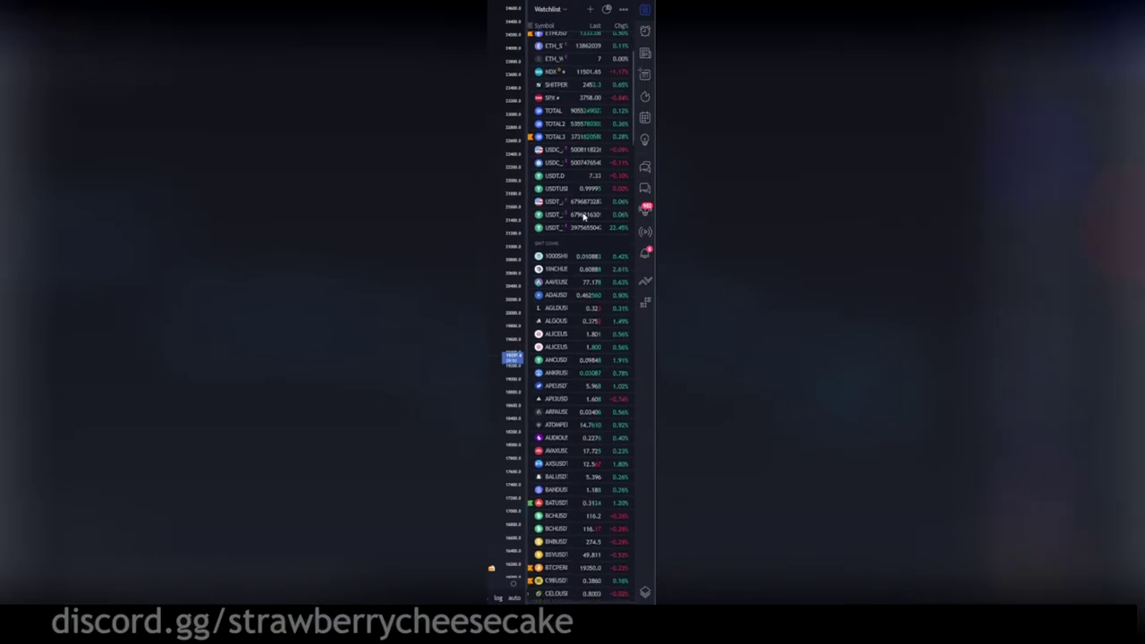
{"action": "scroll", "coordinate": [577, 192], "scroll_direction": "down", "scroll_amount": 2}
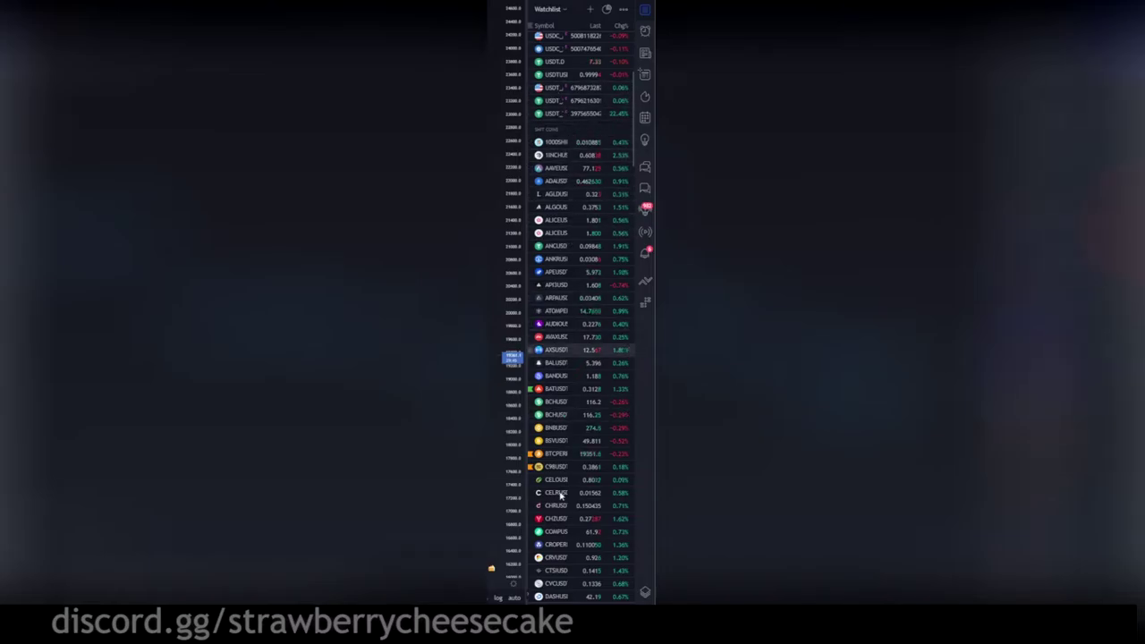
{"action": "scroll", "coordinate": [591, 291], "scroll_direction": "down", "scroll_amount": 20}
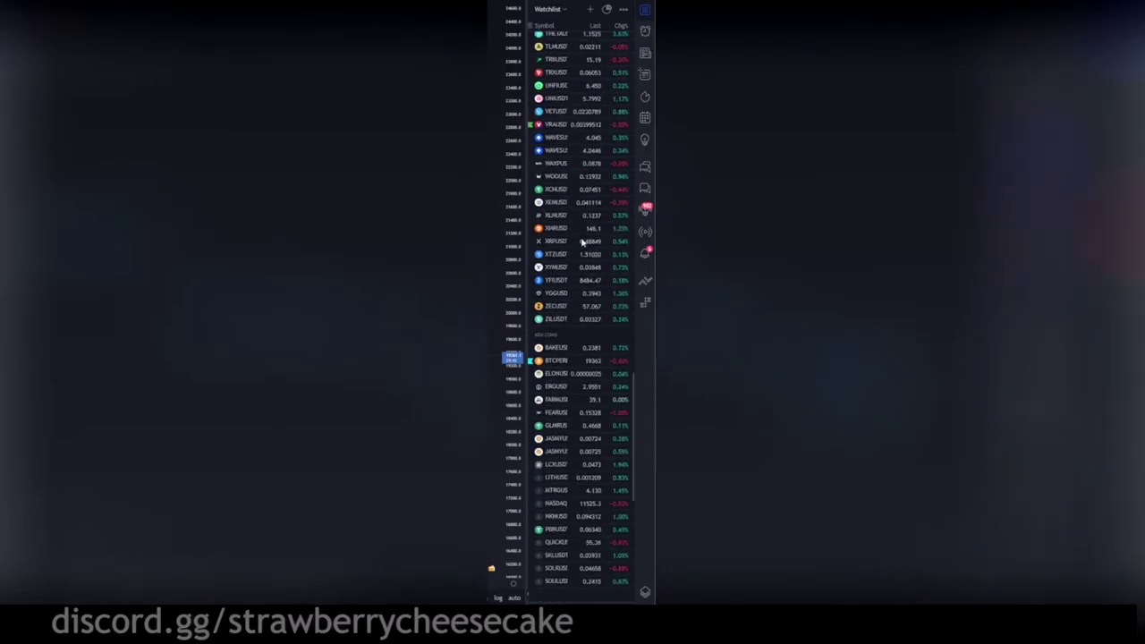
{"action": "scroll", "coordinate": [582, 241], "scroll_direction": "down", "scroll_amount": 2}
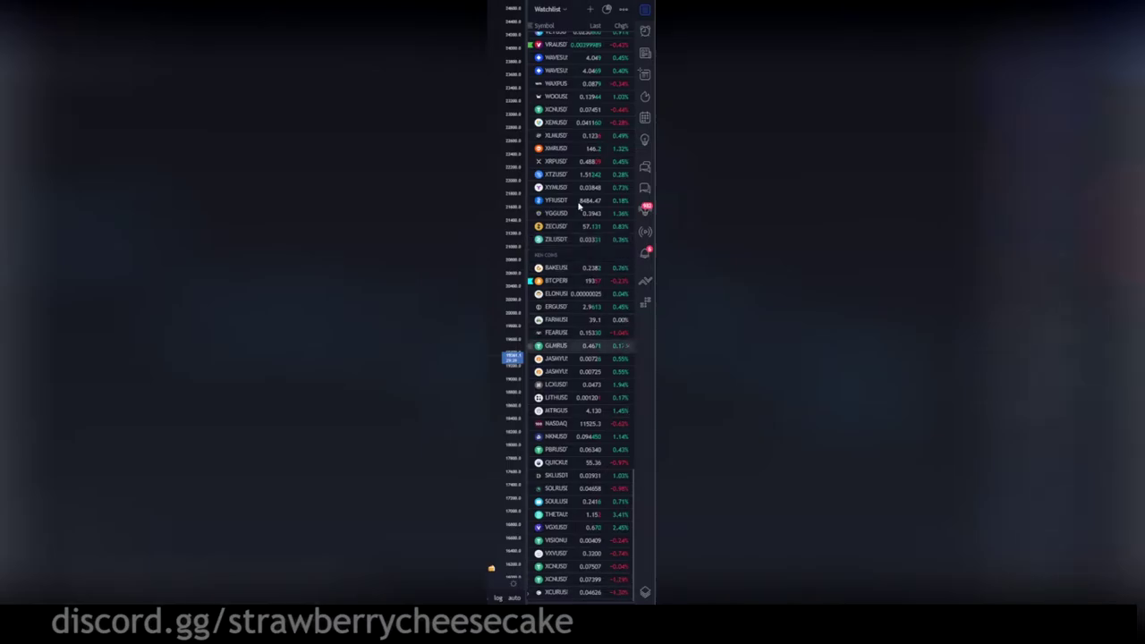
{"action": "scroll", "coordinate": [571, 486], "scroll_direction": "up", "scroll_amount": 20}
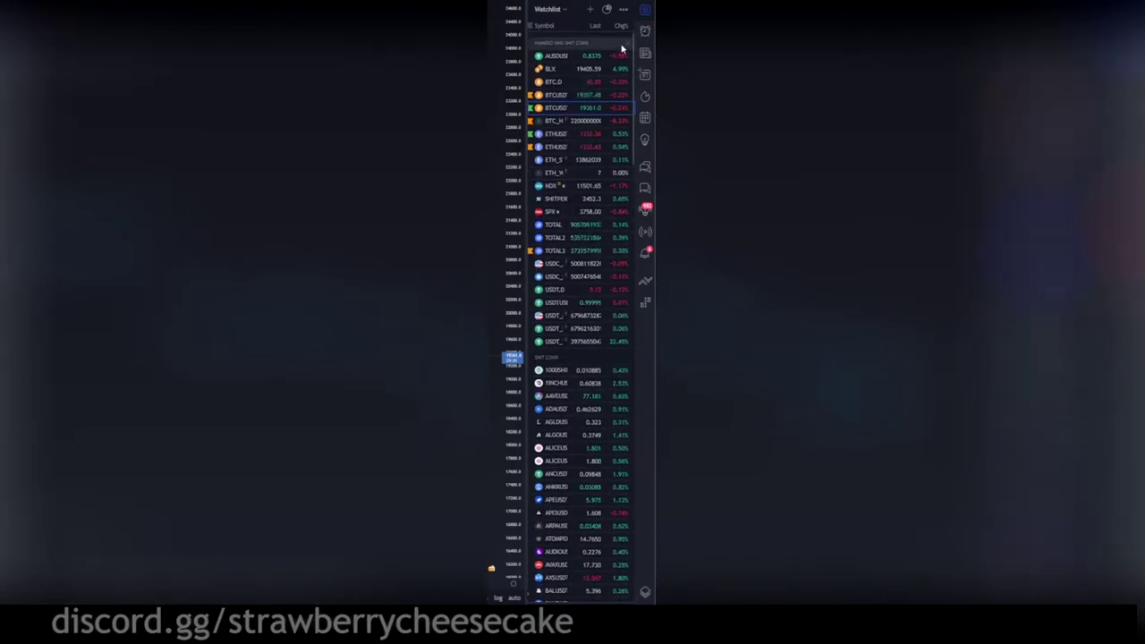
- Show the Change column in the watchlist, look over the symbols with it, and hide the column again
{"action": "left_click", "coordinate": [624, 10]}
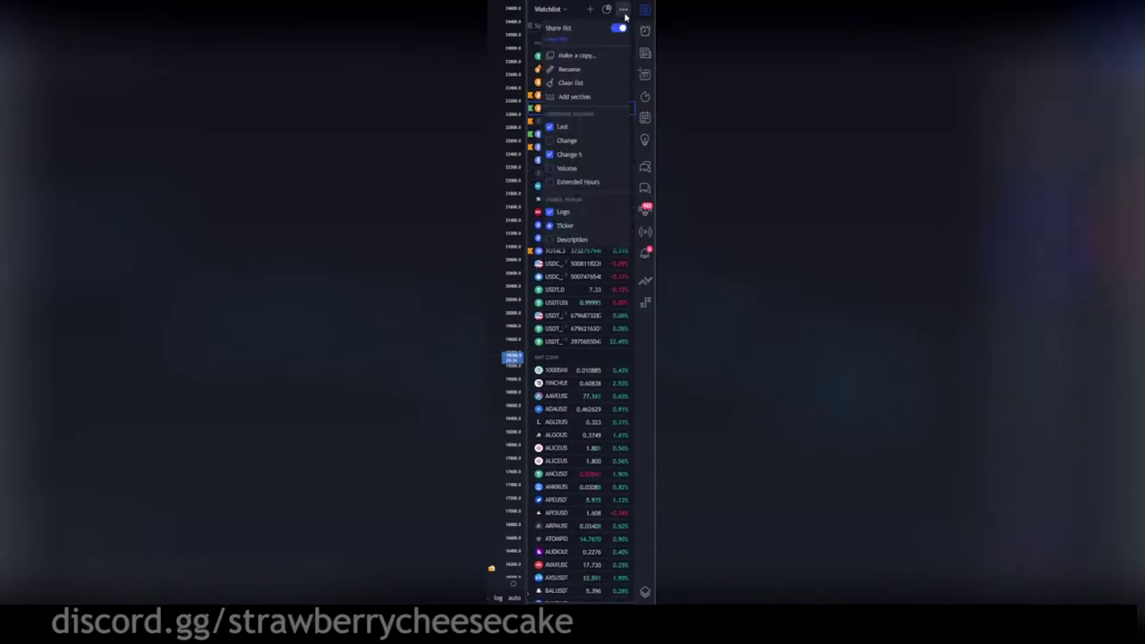
{"action": "left_click", "coordinate": [568, 141]}
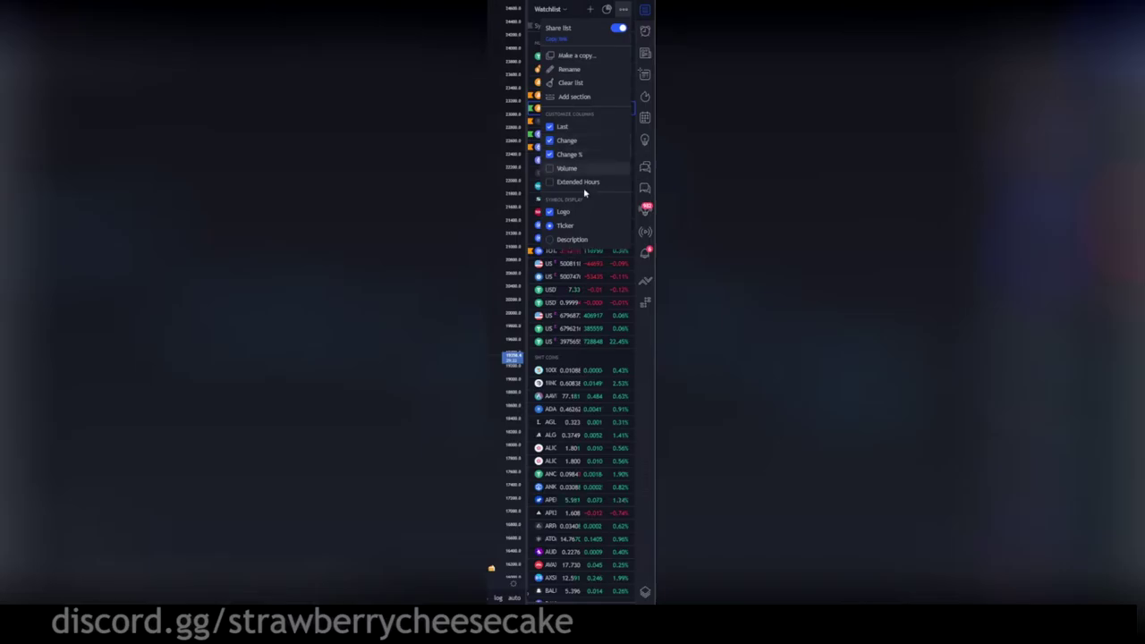
{"action": "scroll", "coordinate": [599, 376], "scroll_direction": "down", "scroll_amount": 2}
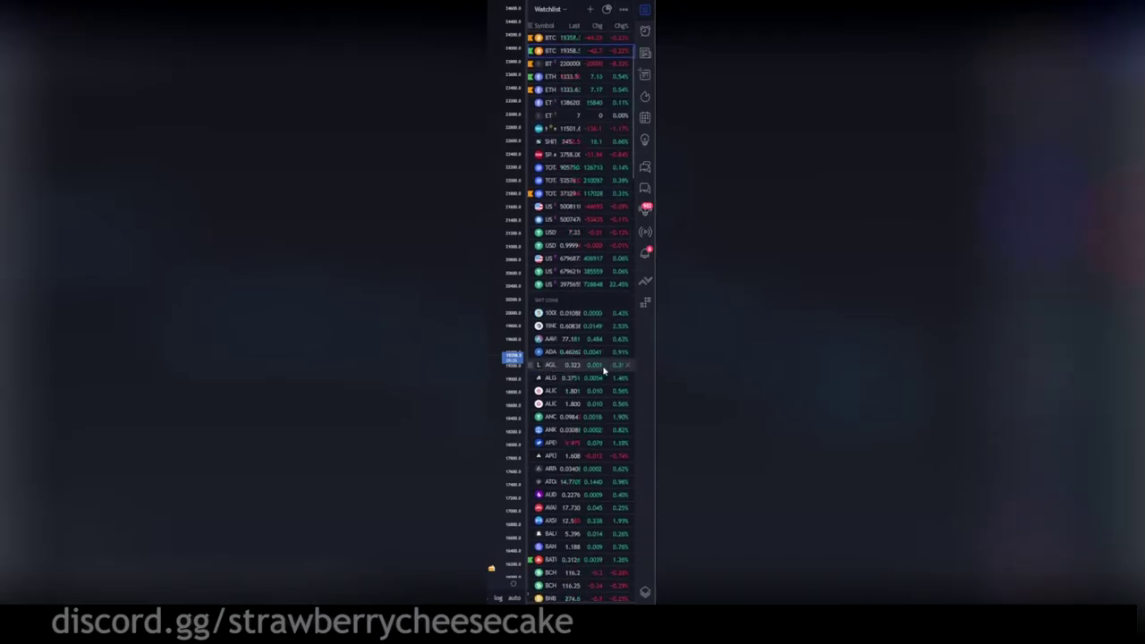
{"action": "left_click", "coordinate": [623, 10]}
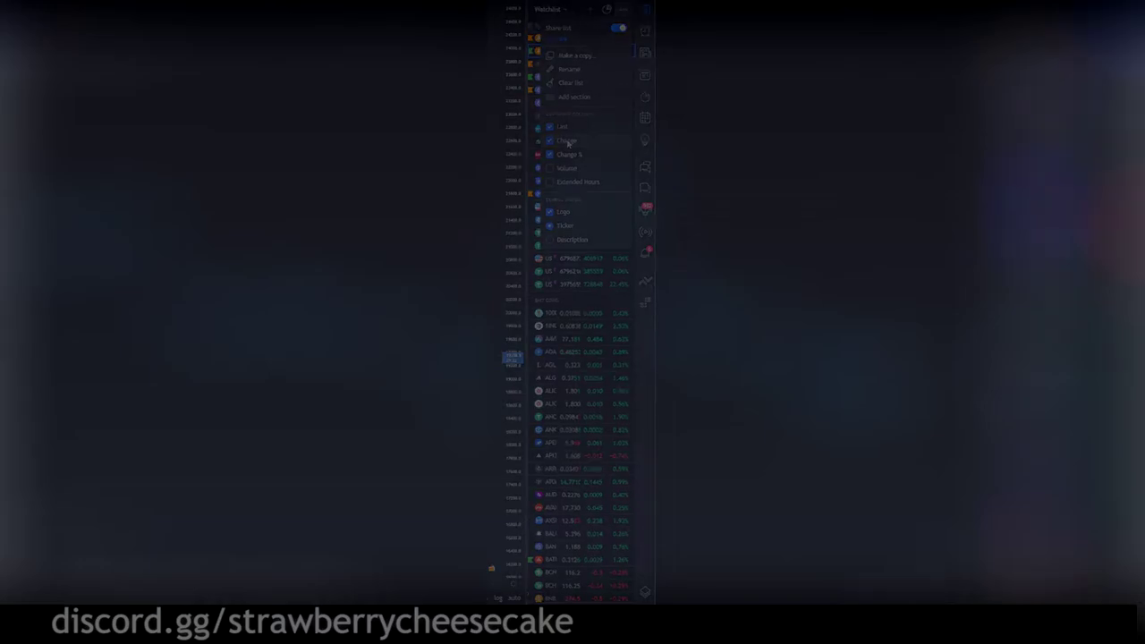
- Examine the BTCUSDT price history and the indicator levels beside the latest price at several time and price scales
{"action": "mouse_move", "coordinate": [706, 259]}
{"action": "left_mouse_down"}
{"action": "mouse_move", "coordinate": [818, 248]}
{"action": "mouse_move", "coordinate": [831, 213]}
{"action": "mouse_move", "coordinate": [716, 255]}
{"action": "left_mouse_up"}
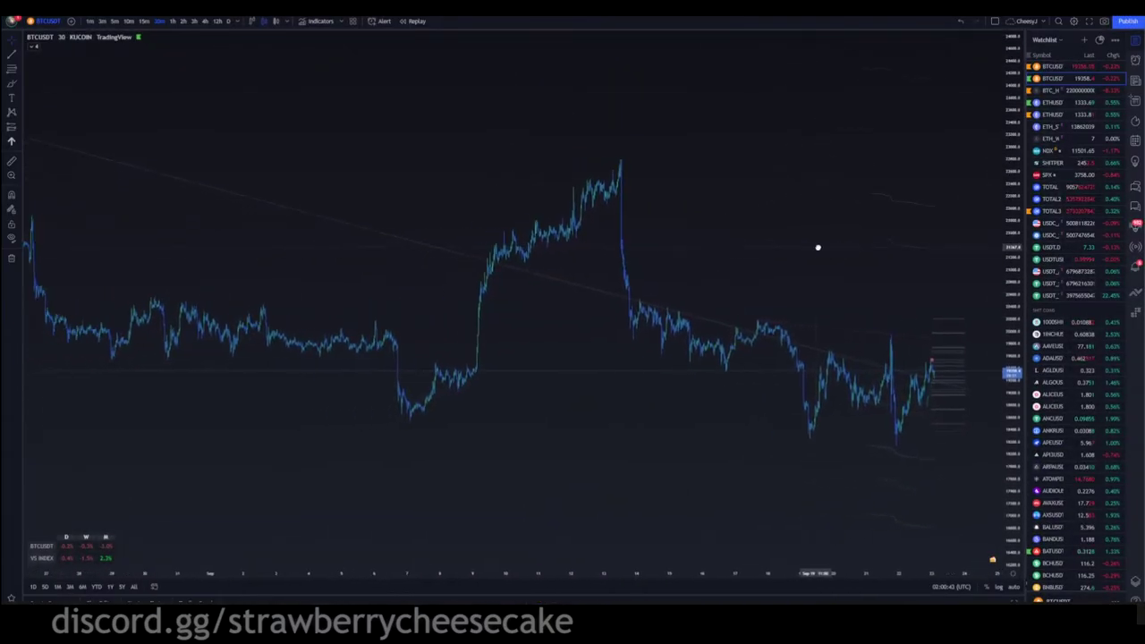
{"action": "scroll", "coordinate": [797, 234], "scroll_direction": "up", "scroll_amount": 3}
{"action": "scroll", "coordinate": [818, 213], "scroll_direction": "down", "scroll_amount": 3}
{"action": "scroll", "coordinate": [716, 254], "scroll_direction": "down", "scroll_amount": 4}
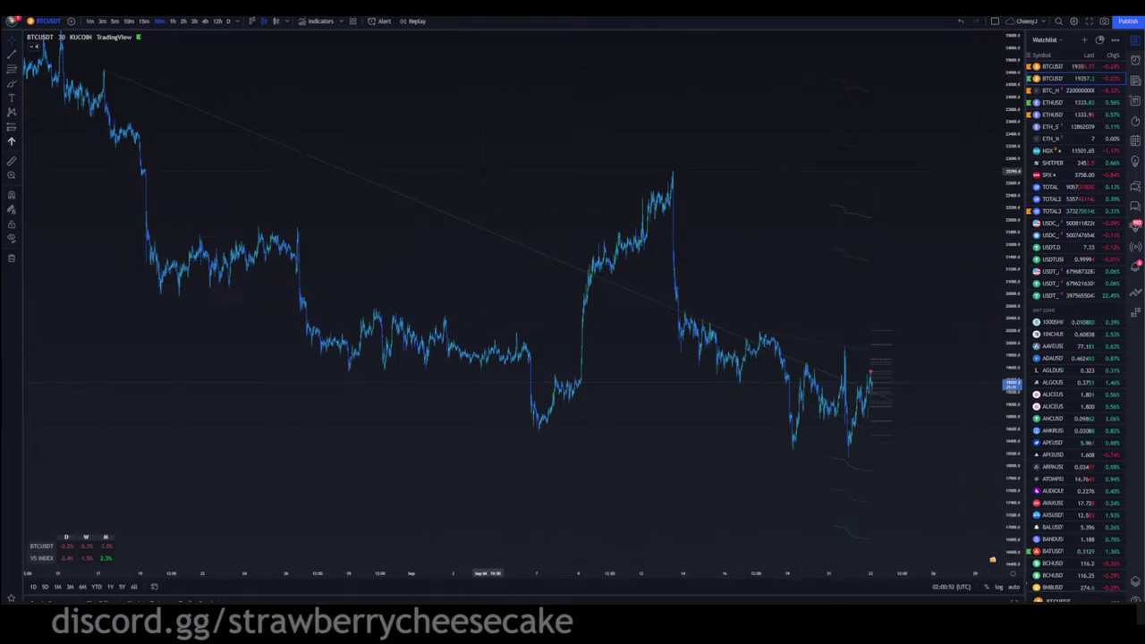
{"action": "scroll", "coordinate": [510, 160], "scroll_direction": "down", "scroll_amount": 2}
{"action": "left_click_drag", "start_coordinate": [501, 128], "coordinate": [465, 170]}
{"action": "scroll", "coordinate": [487, 176], "scroll_direction": "down", "scroll_amount": 3}
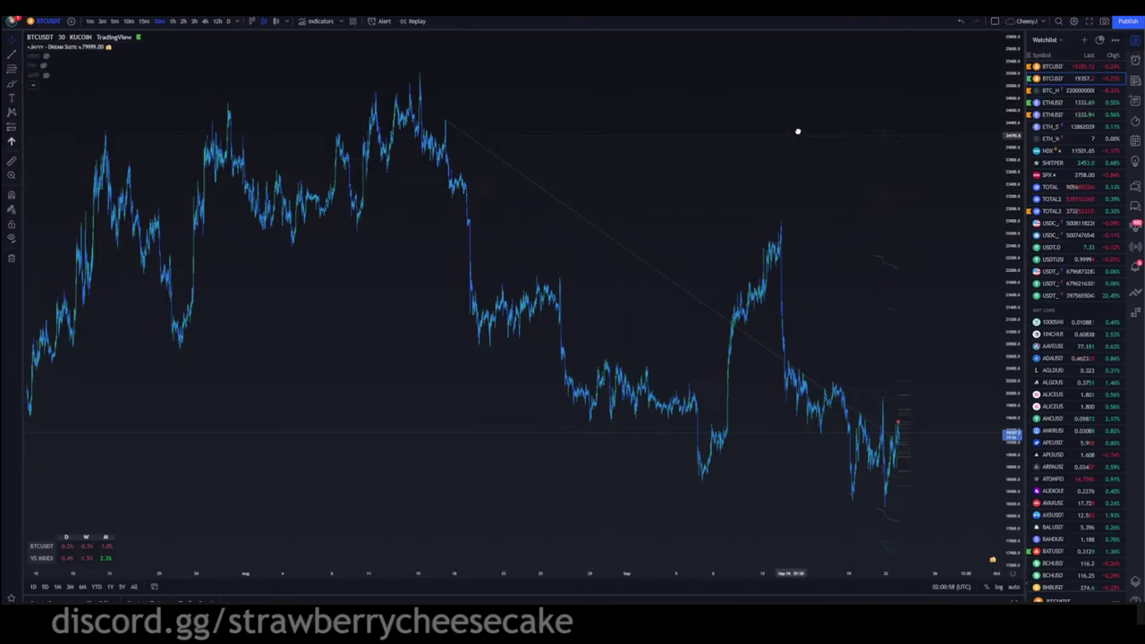
{"action": "left_click_drag", "start_coordinate": [799, 131], "coordinate": [805, 81]}
{"action": "left_click_drag", "start_coordinate": [1016, 213], "coordinate": [1013, 300]}
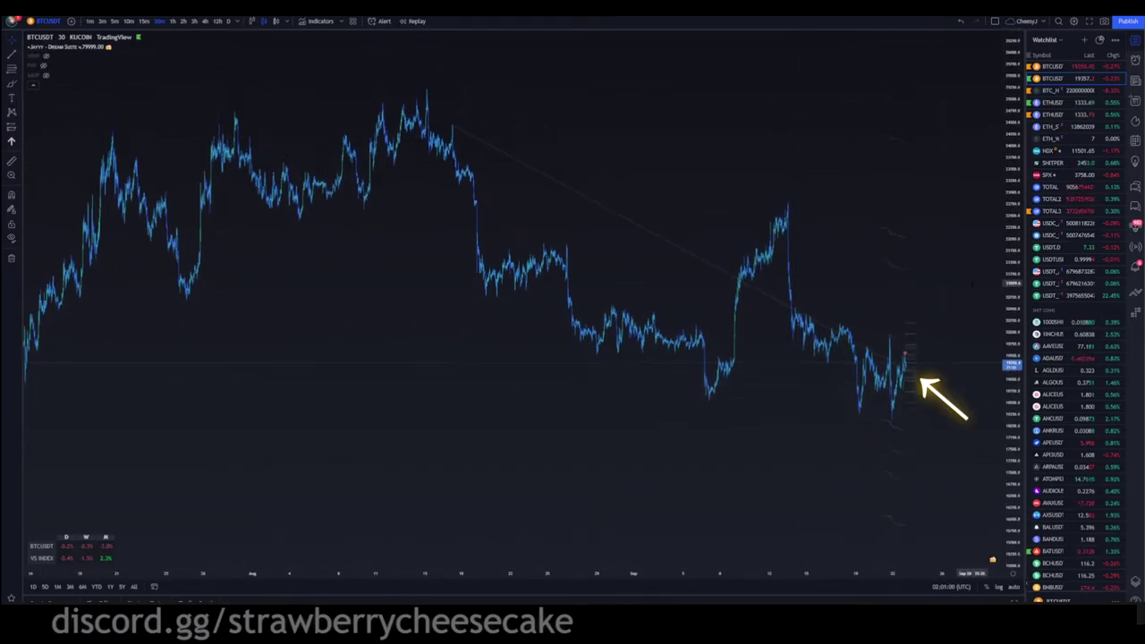
- Show the VRVP indicator and review its input settings, closing them without changing any
{"action": "left_click_drag", "start_coordinate": [917, 353], "coordinate": [890, 324]}
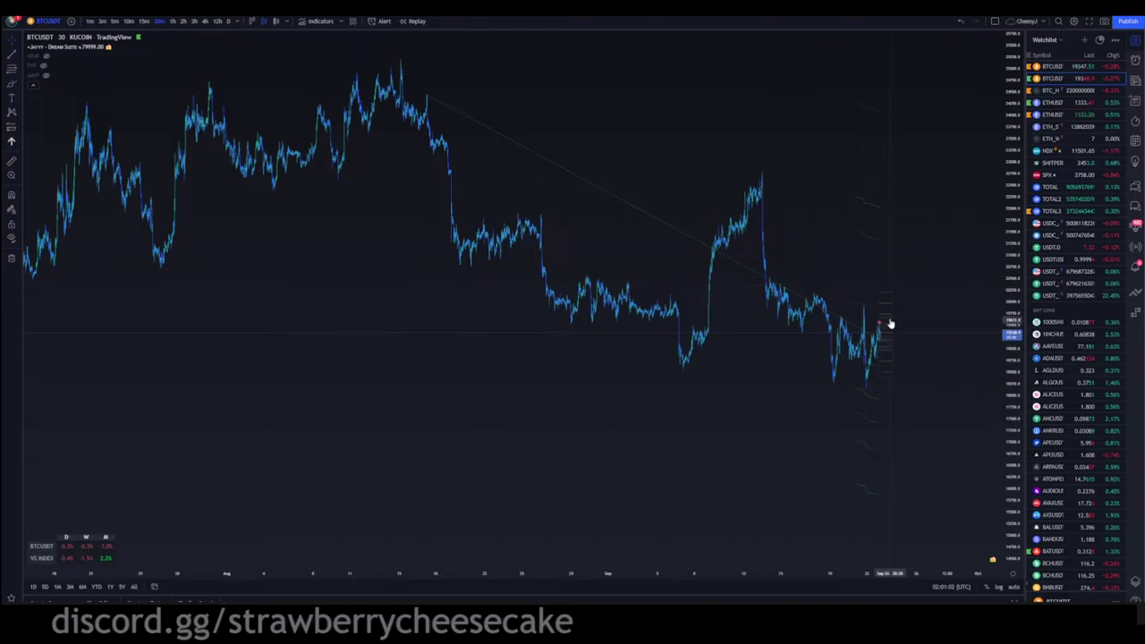
{"action": "scroll", "coordinate": [442, 312], "scroll_direction": "down", "scroll_amount": 3}
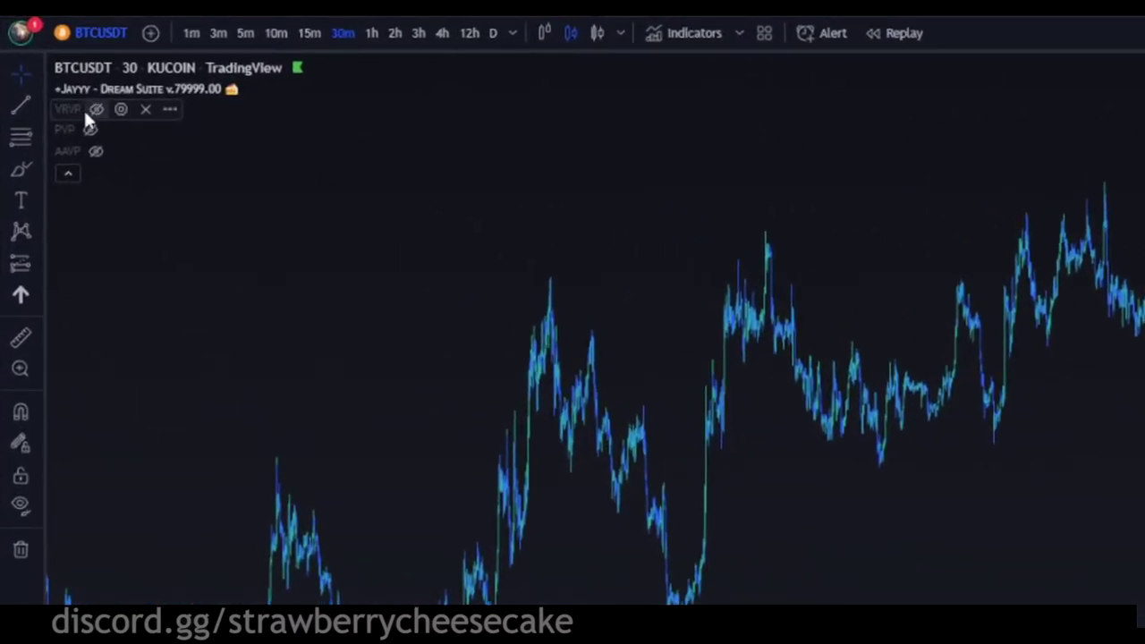
{"action": "left_click", "coordinate": [96, 108]}
{"action": "left_click", "coordinate": [121, 109]}
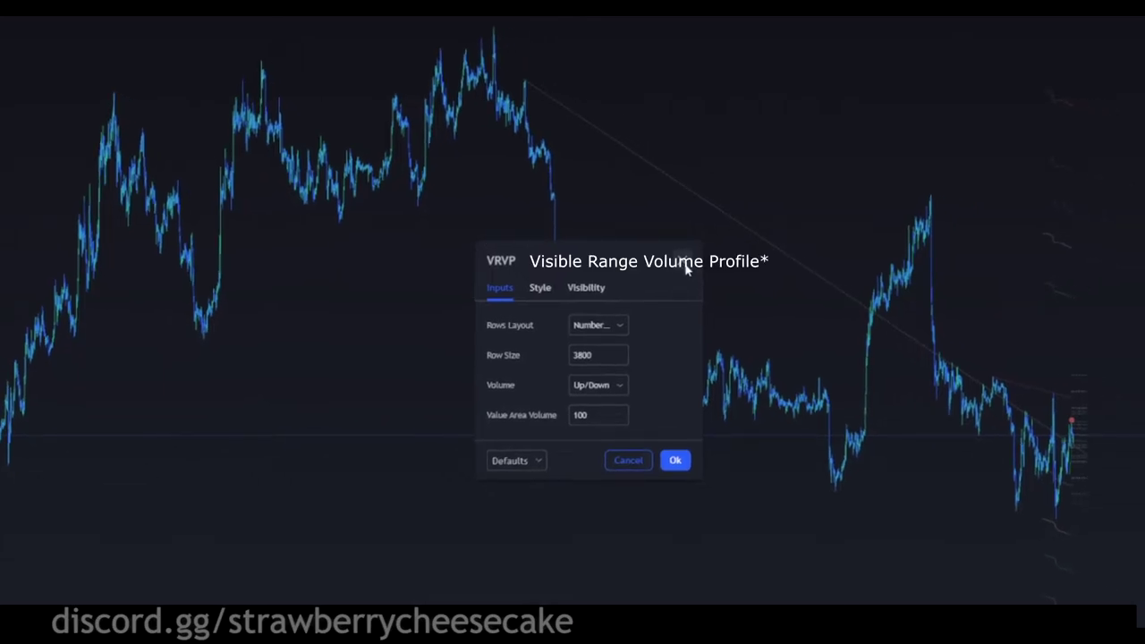
{"action": "left_click", "coordinate": [682, 261]}
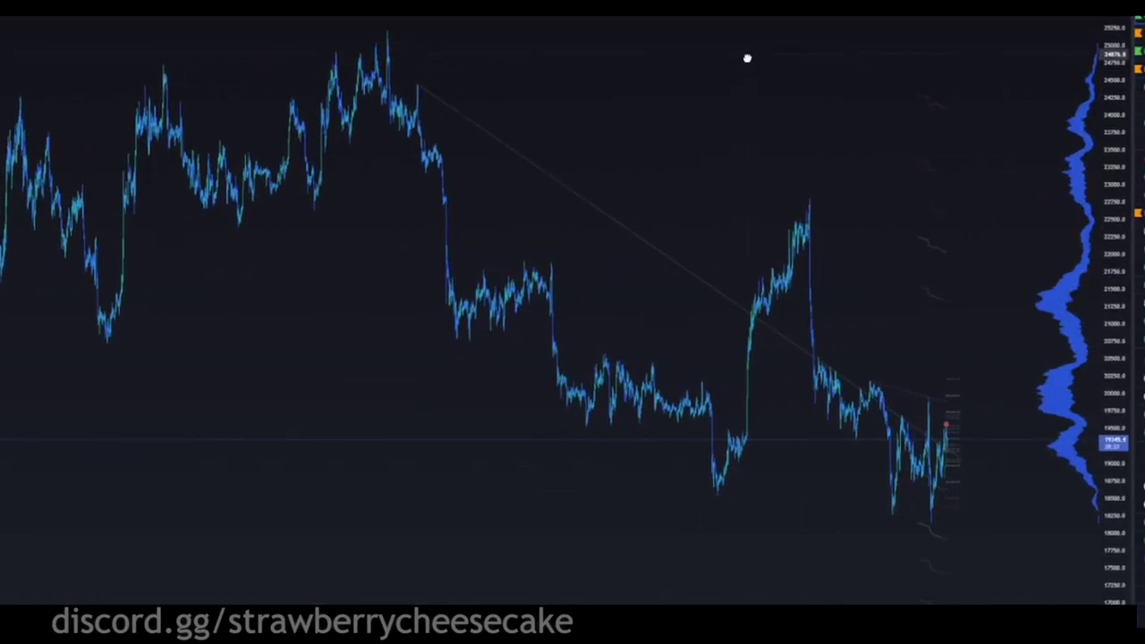
- Examine the visible range volume profile beside the price scale at several time ranges and price scales
{"action": "left_click_drag", "start_coordinate": [747, 55], "coordinate": [744, 59]}
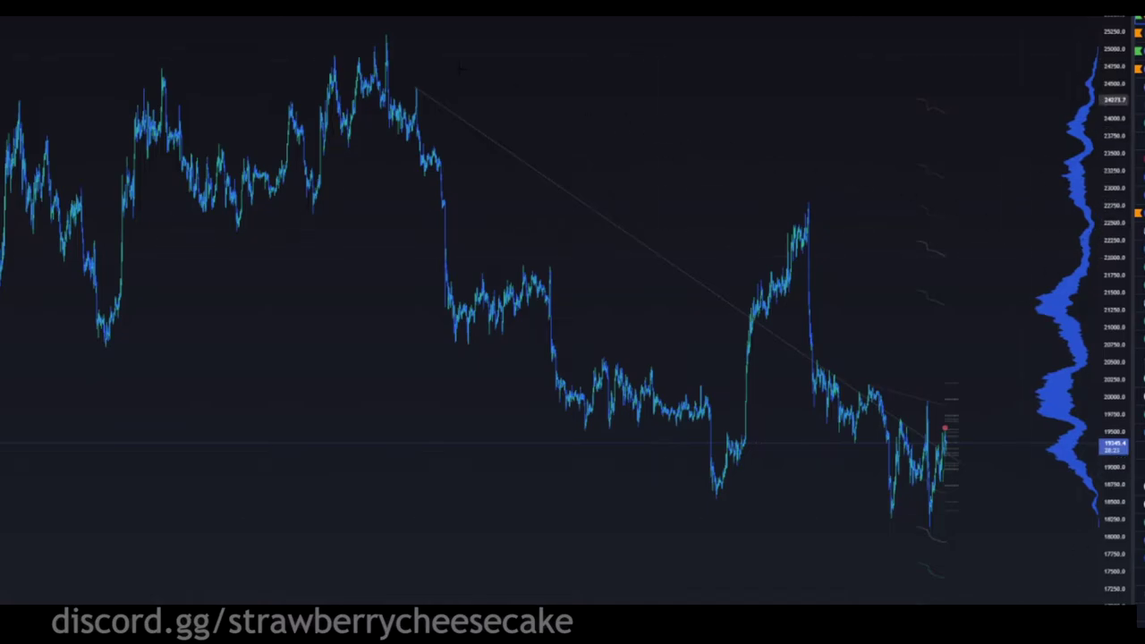
{"action": "scroll", "coordinate": [363, 162], "scroll_direction": "up", "scroll_amount": 2}
{"action": "scroll", "coordinate": [363, 162], "scroll_direction": "up", "scroll_amount": 2}
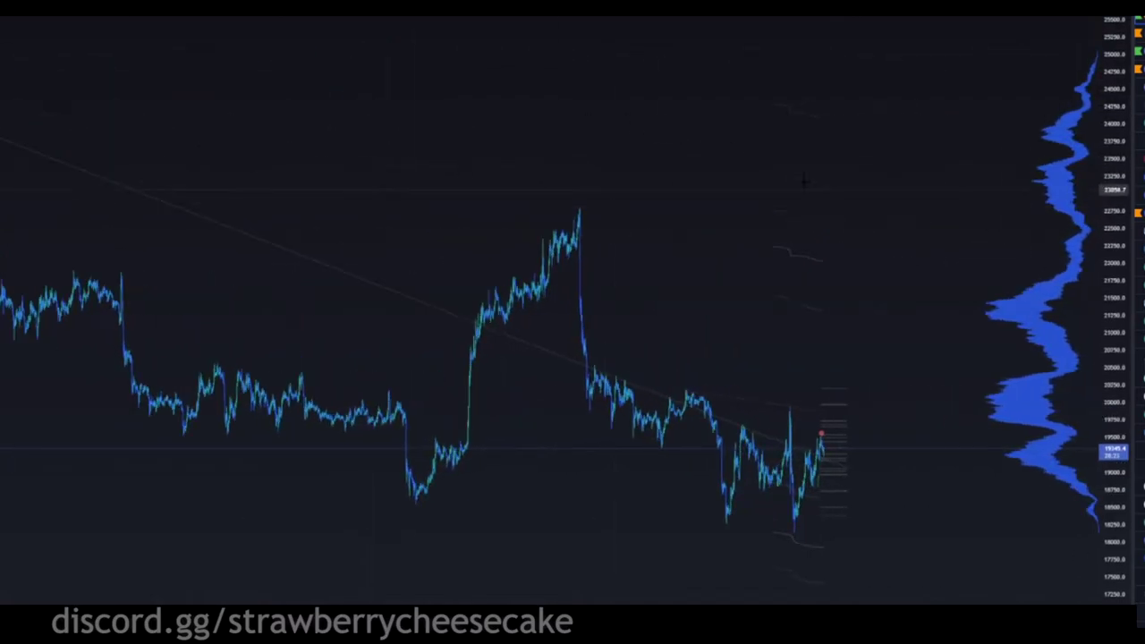
{"action": "left_click_drag", "start_coordinate": [1111, 345], "coordinate": [1110, 126]}
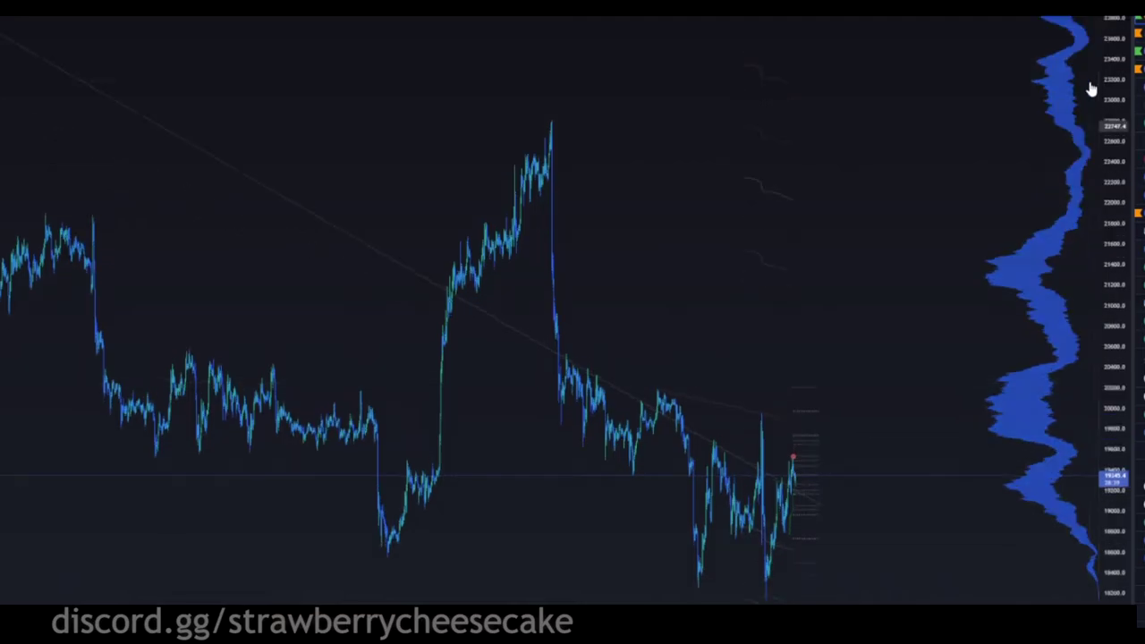
{"action": "left_click_drag", "start_coordinate": [738, 251], "coordinate": [737, 268]}
{"action": "scroll", "coordinate": [745, 274], "scroll_direction": "up", "scroll_amount": 3}
{"action": "left_click_drag", "start_coordinate": [605, 309], "coordinate": [485, 316]}
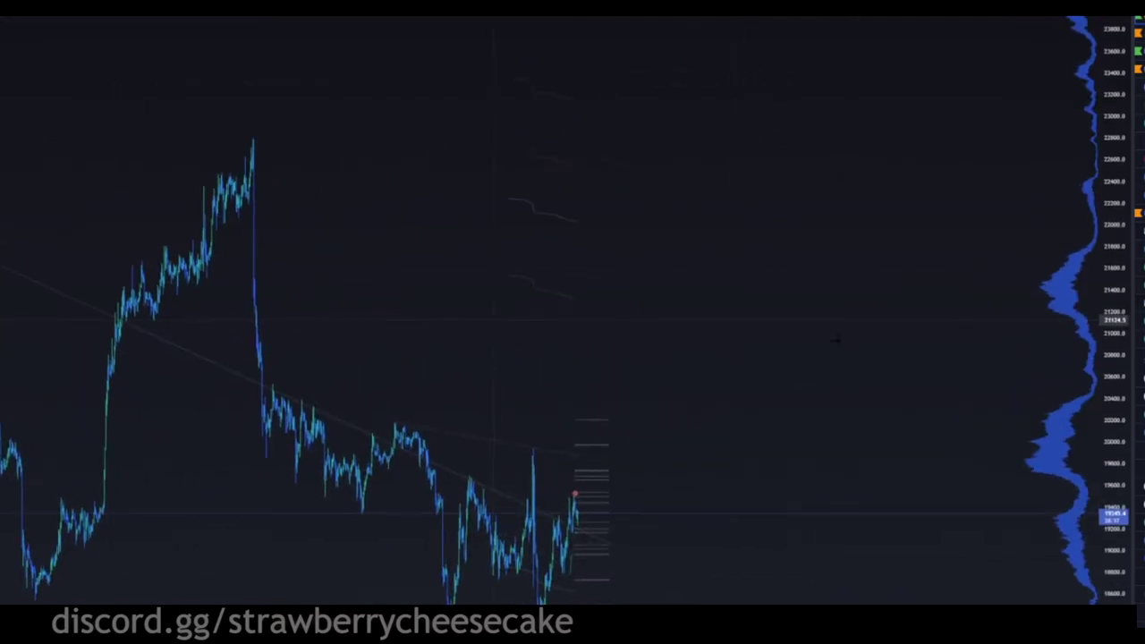
{"action": "scroll", "coordinate": [954, 268], "scroll_direction": "down", "scroll_amount": 2}
{"action": "scroll", "coordinate": [954, 269], "scroll_direction": "down", "scroll_amount": 3}
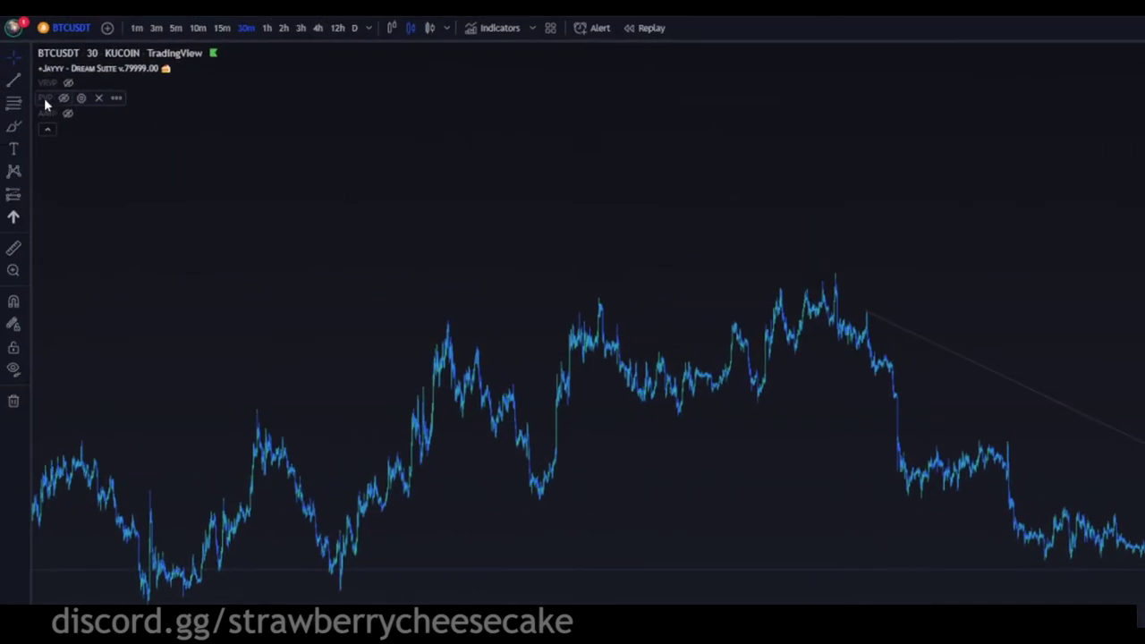
- Review the input and style settings of the PVP indicator and close them without changing any
{"action": "left_click", "coordinate": [81, 98]}
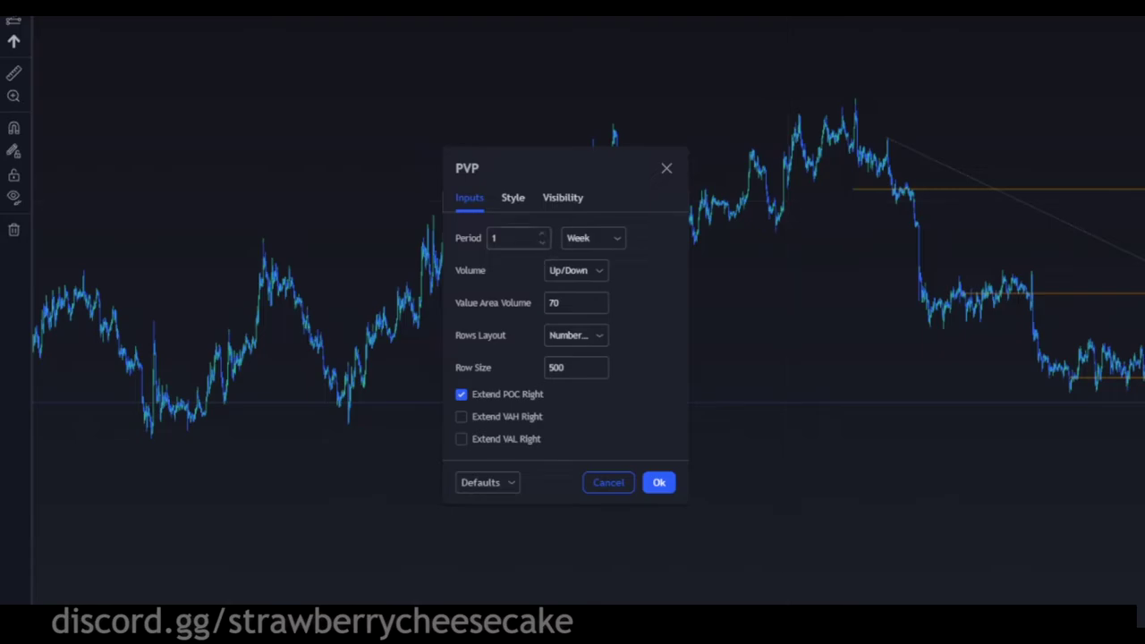
{"action": "left_click", "coordinate": [515, 198]}
{"action": "left_click", "coordinate": [469, 198]}
{"action": "left_click", "coordinate": [512, 198]}
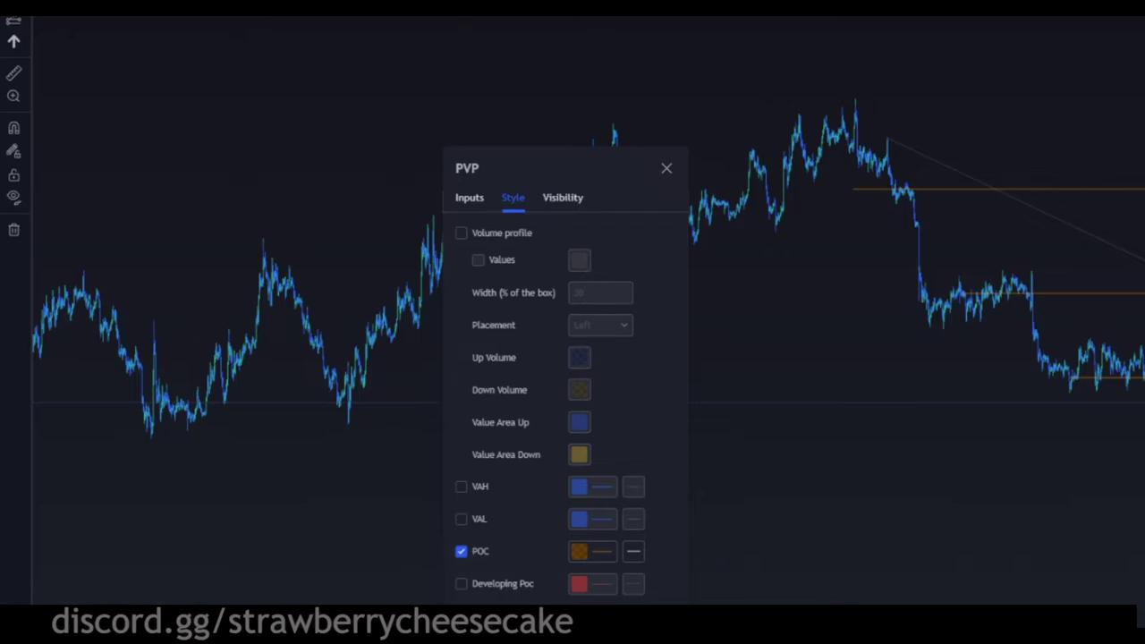
{"action": "left_click", "coordinate": [660, 626]}
- Examine the PVP indicator's weekly POC lines on a stretched price scale, changing the chart interval to 1 hour
{"action": "left_click_drag", "start_coordinate": [1144, 496], "coordinate": [1065, 519]}
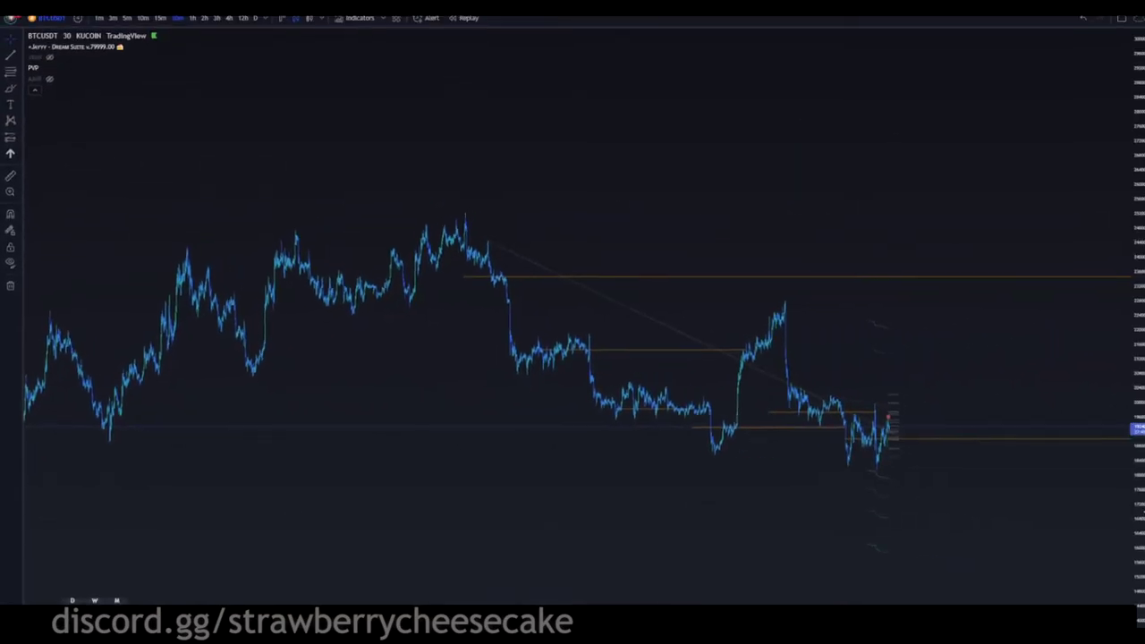
{"action": "left_click_drag", "start_coordinate": [1144, 512], "coordinate": [1138, 218]}
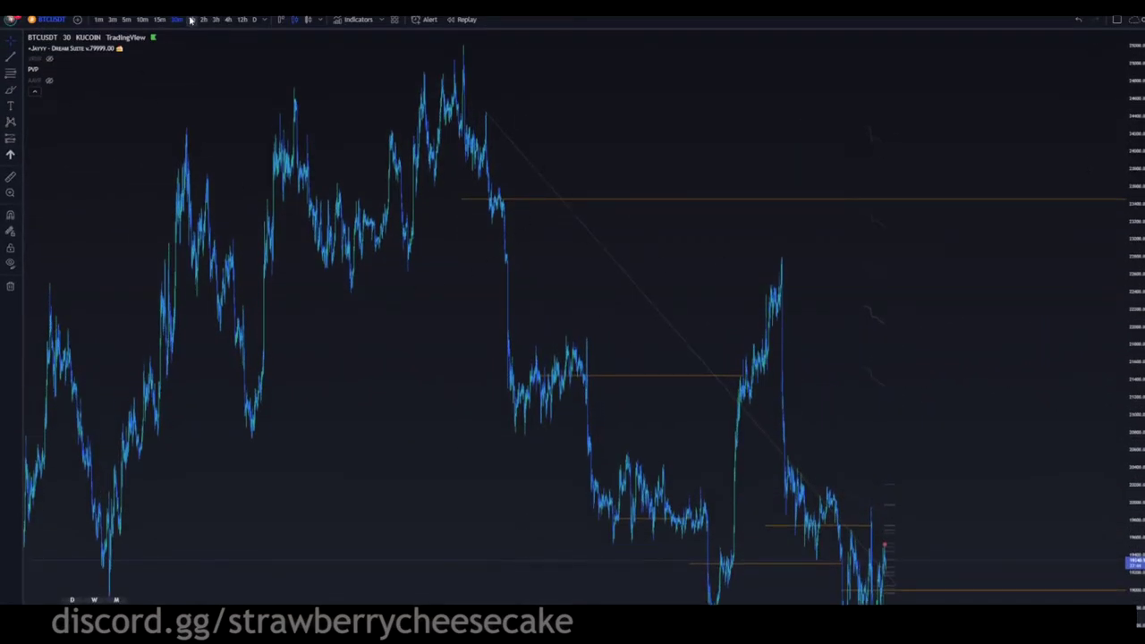
{"action": "left_click", "coordinate": [190, 20]}
{"action": "left_click_drag", "start_coordinate": [601, 376], "coordinate": [657, 296]}
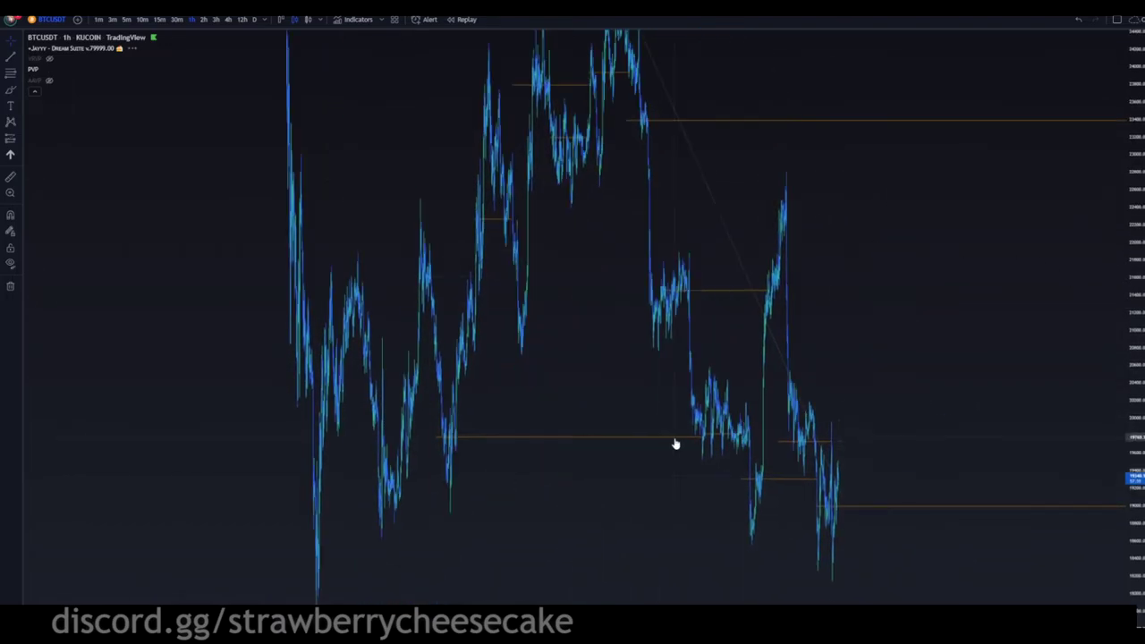
{"action": "left_click_drag", "start_coordinate": [1015, 348], "coordinate": [1110, 353]}
{"action": "scroll", "coordinate": [976, 407], "scroll_direction": "up", "scroll_amount": 6}
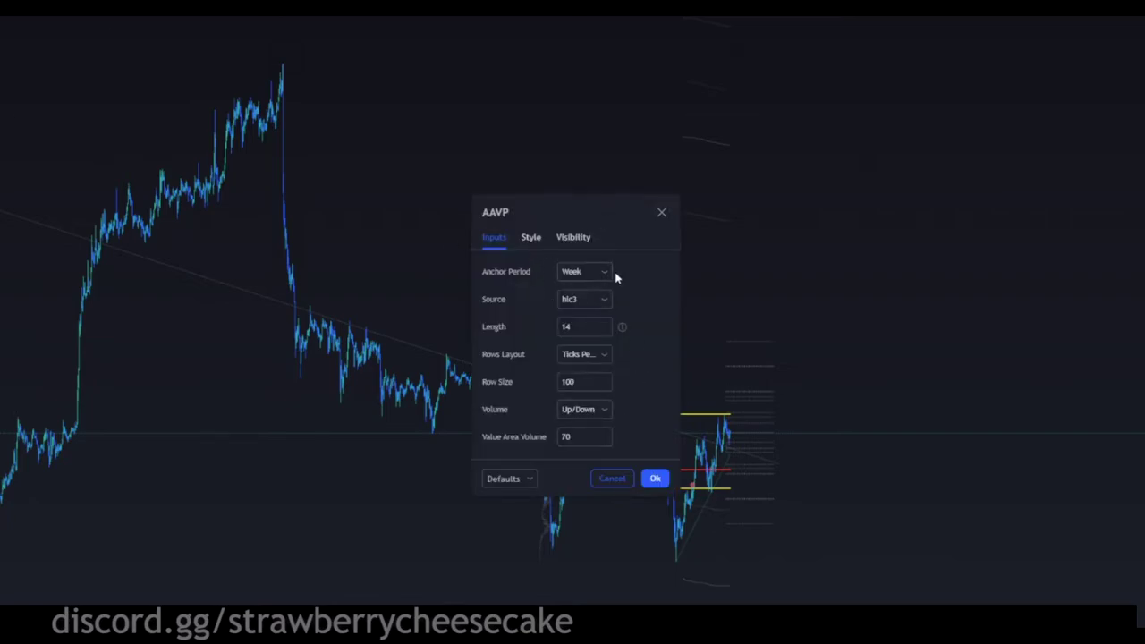
- Close the AAVP settings unchanged and examine the anchored volume profile and its value area lines near the latest price
{"action": "left_click", "coordinate": [663, 213]}
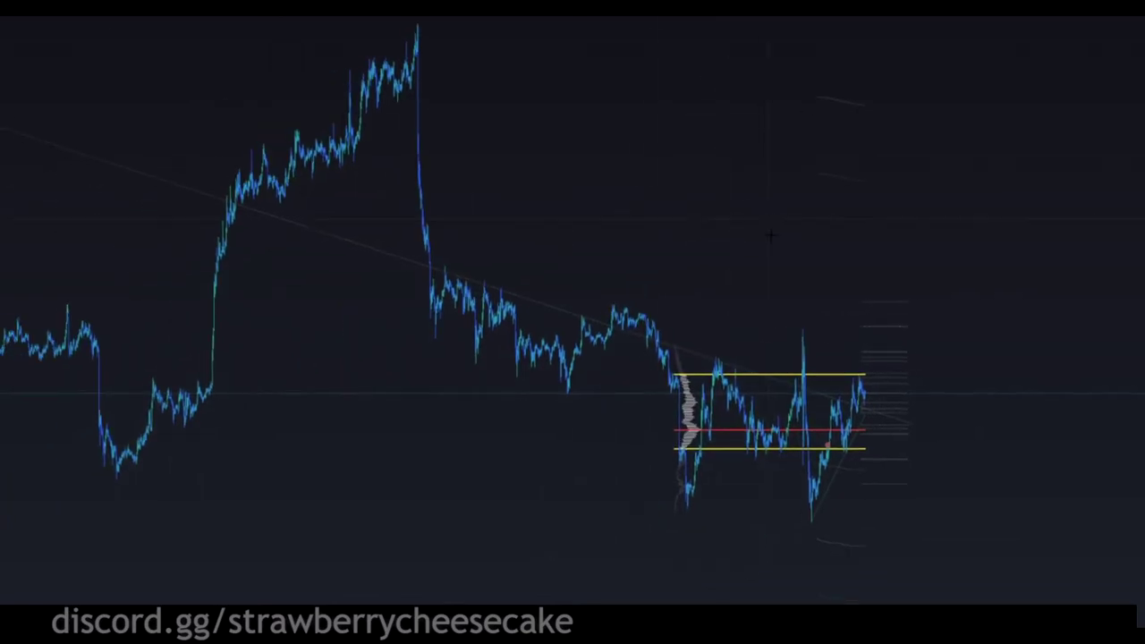
{"action": "scroll", "coordinate": [886, 144], "scroll_direction": "up", "scroll_amount": 6}
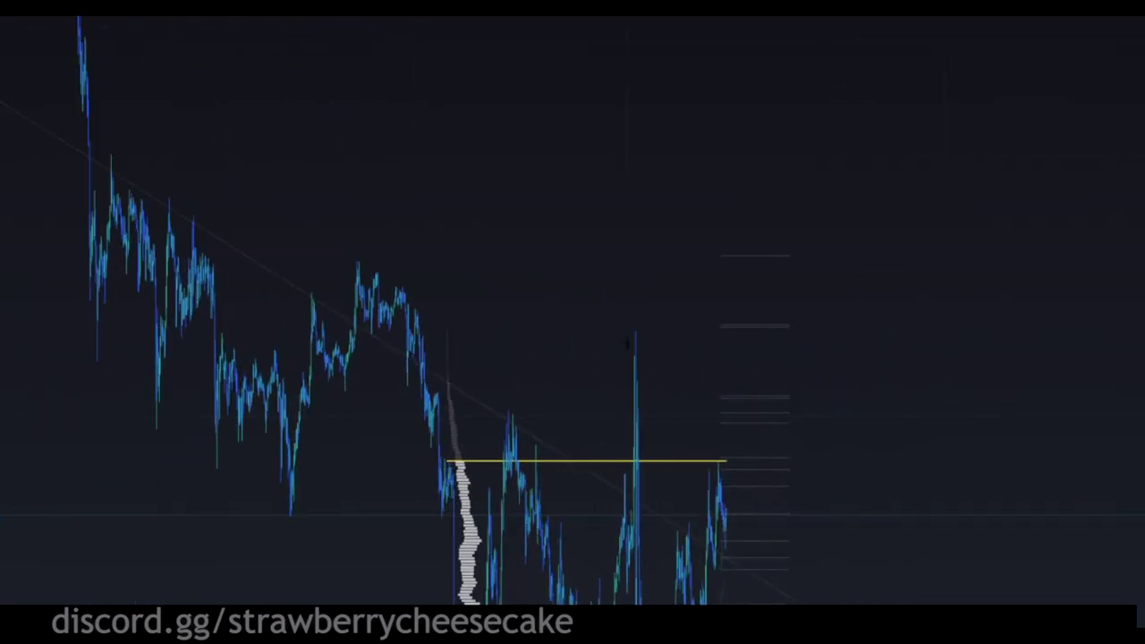
{"action": "left_click_drag", "start_coordinate": [886, 143], "coordinate": [884, 140]}
{"action": "scroll", "coordinate": [992, 225], "scroll_direction": "up", "scroll_amount": 7}
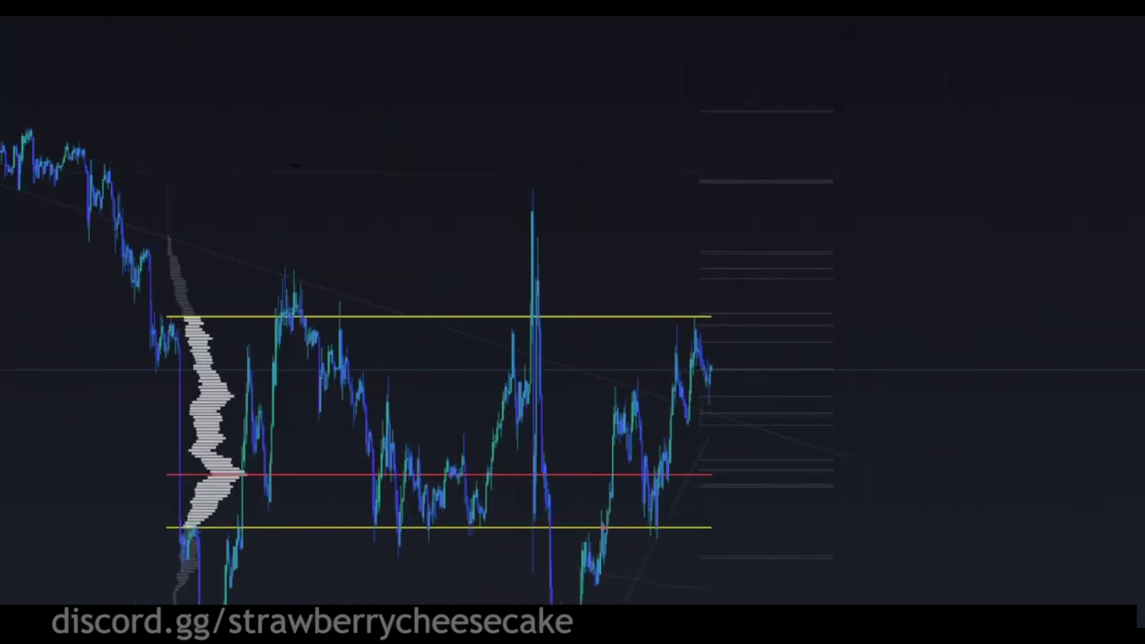
{"action": "left_click_drag", "start_coordinate": [266, 161], "coordinate": [487, 99]}
{"action": "scroll", "coordinate": [288, 96], "scroll_direction": "up", "scroll_amount": 3}
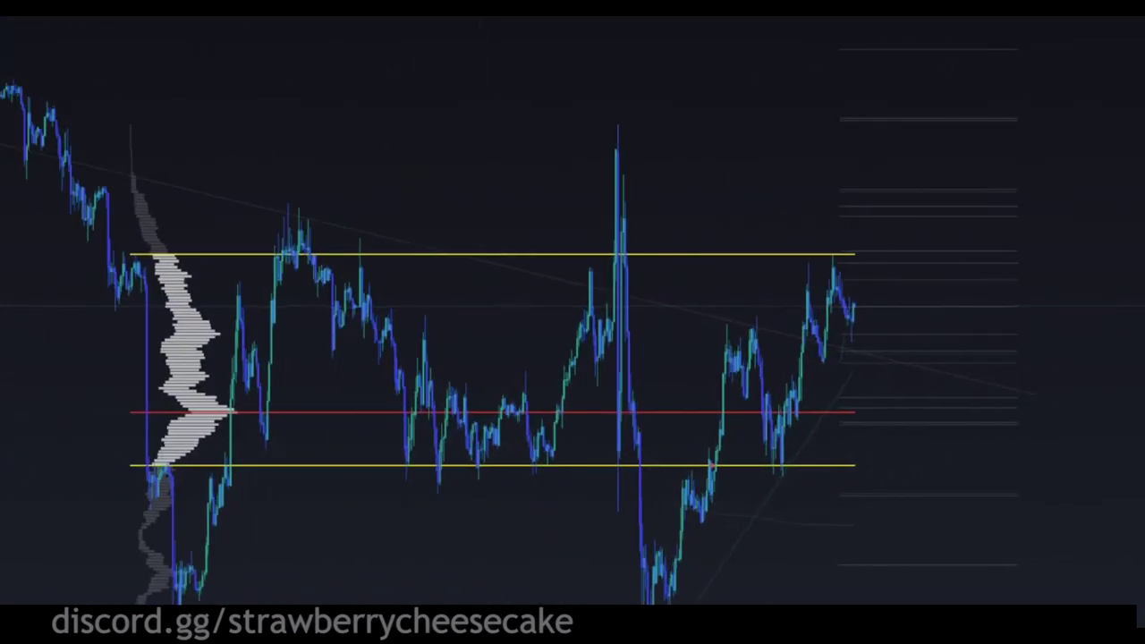
{"action": "double_click", "coordinate": [188, 336]}
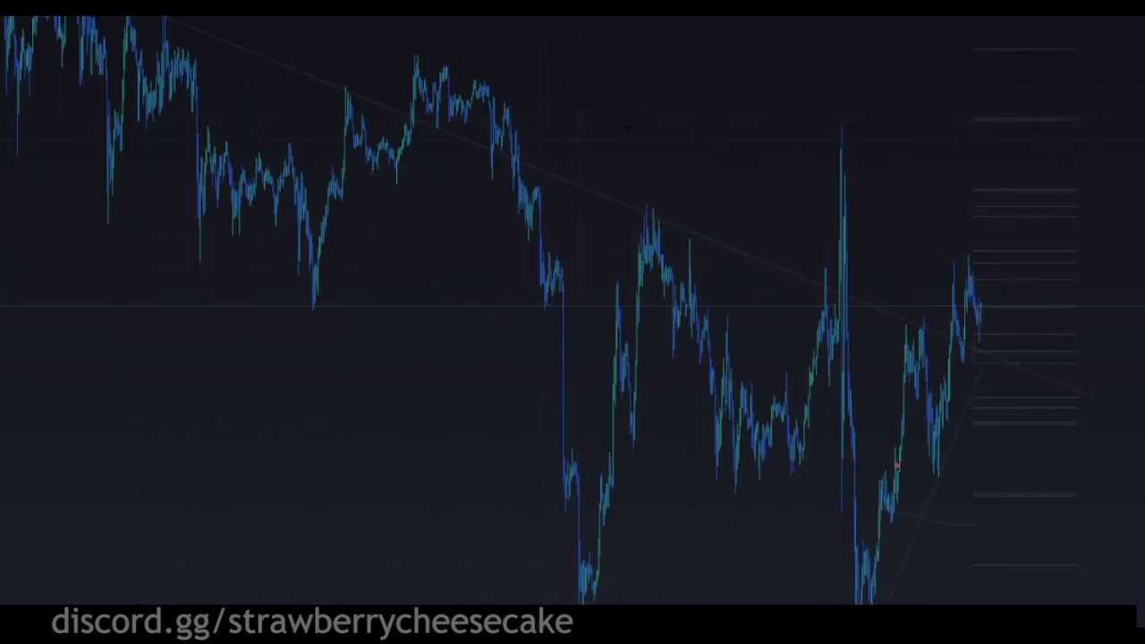
{"action": "scroll", "coordinate": [573, 305], "scroll_direction": "down", "scroll_amount": 4}
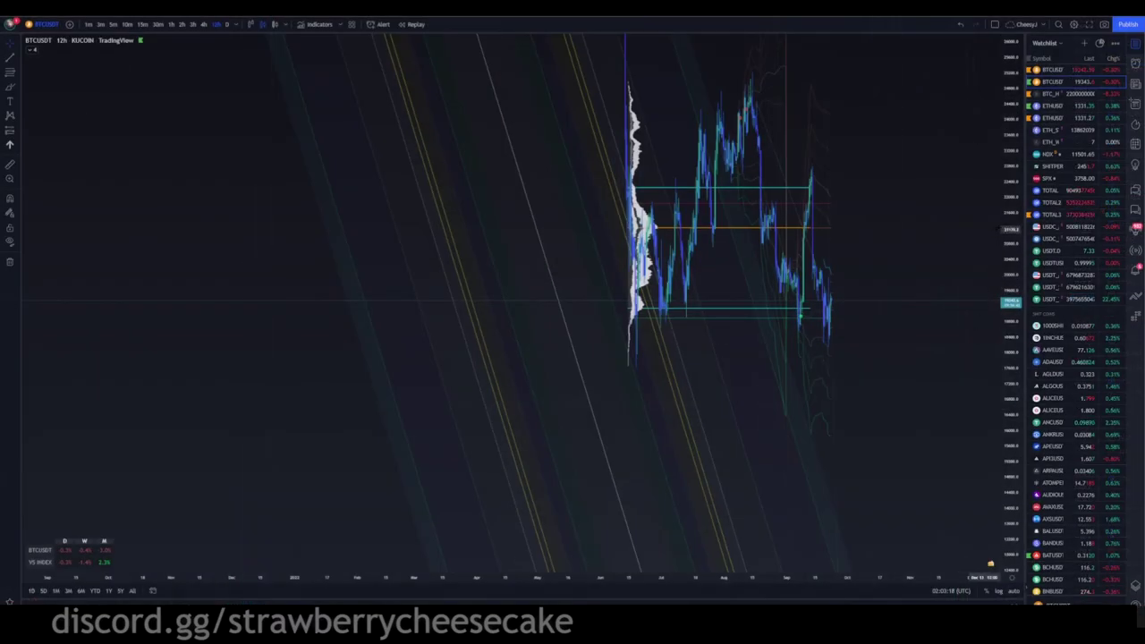
- Open the chart's object tree and look through the drawings stored in its year folders, expanding the 2020 folder
{"action": "scroll", "coordinate": [951, 276], "scroll_direction": "up", "scroll_amount": 3}
{"action": "scroll", "coordinate": [815, 120], "scroll_direction": "up", "scroll_amount": 2}
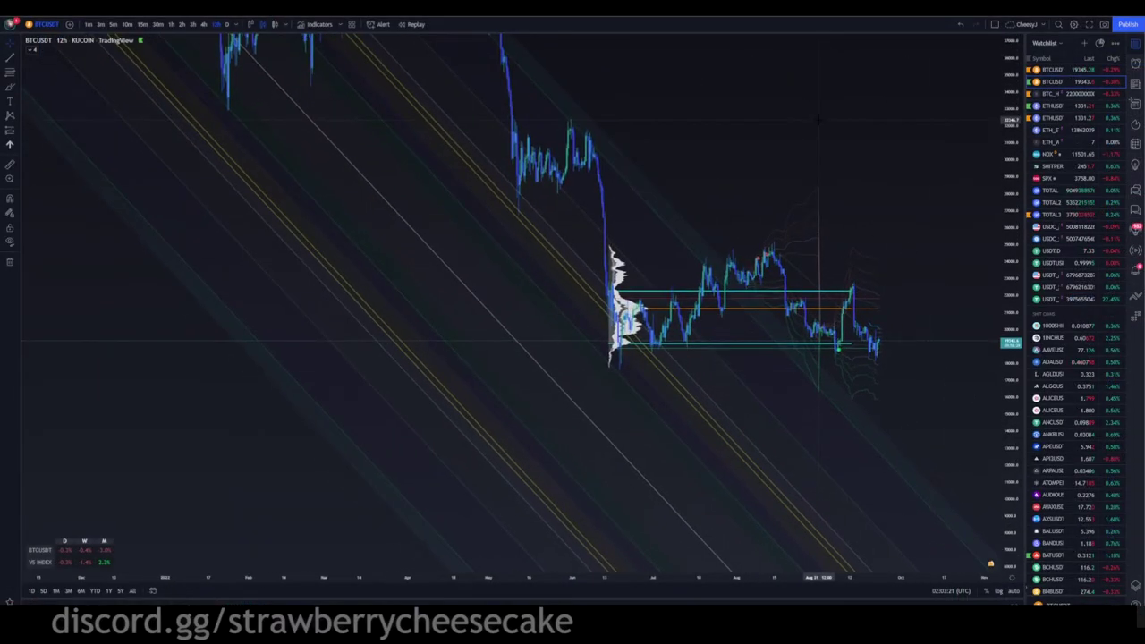
{"action": "left_click", "coordinate": [1137, 583]}
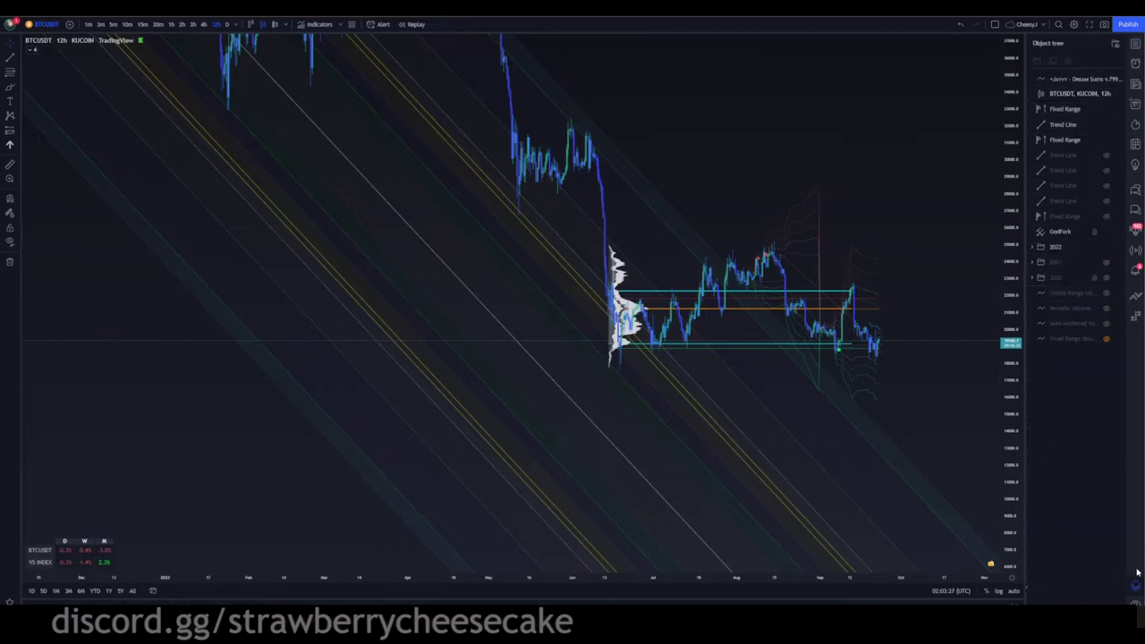
{"action": "left_click", "coordinate": [1032, 278]}
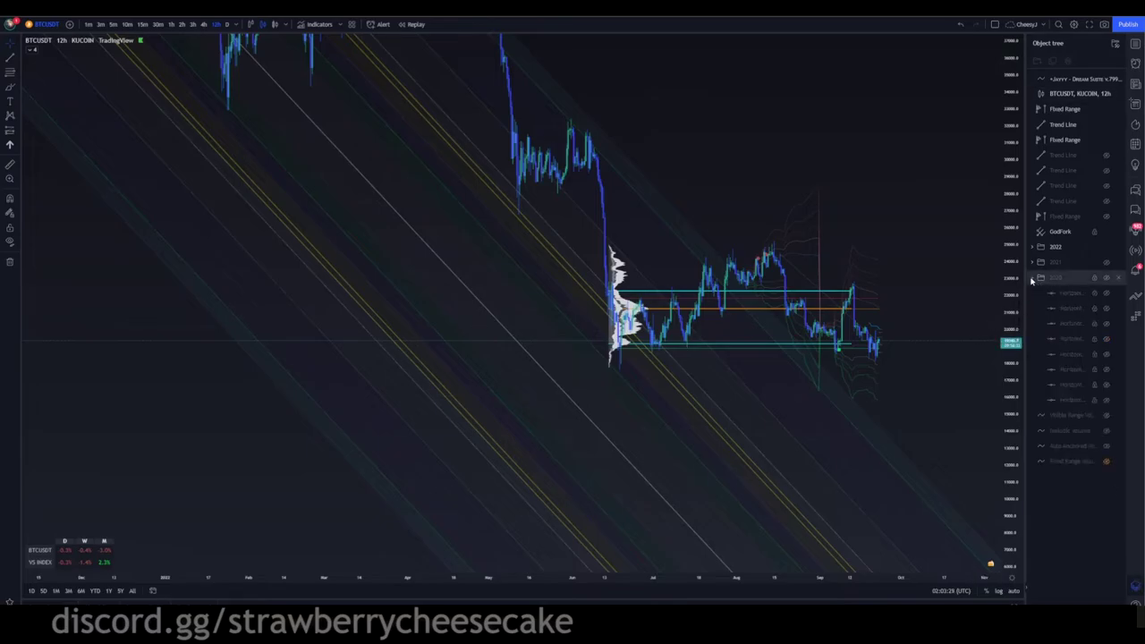
{"action": "scroll", "coordinate": [1038, 264], "scroll_direction": "down", "scroll_amount": 10}
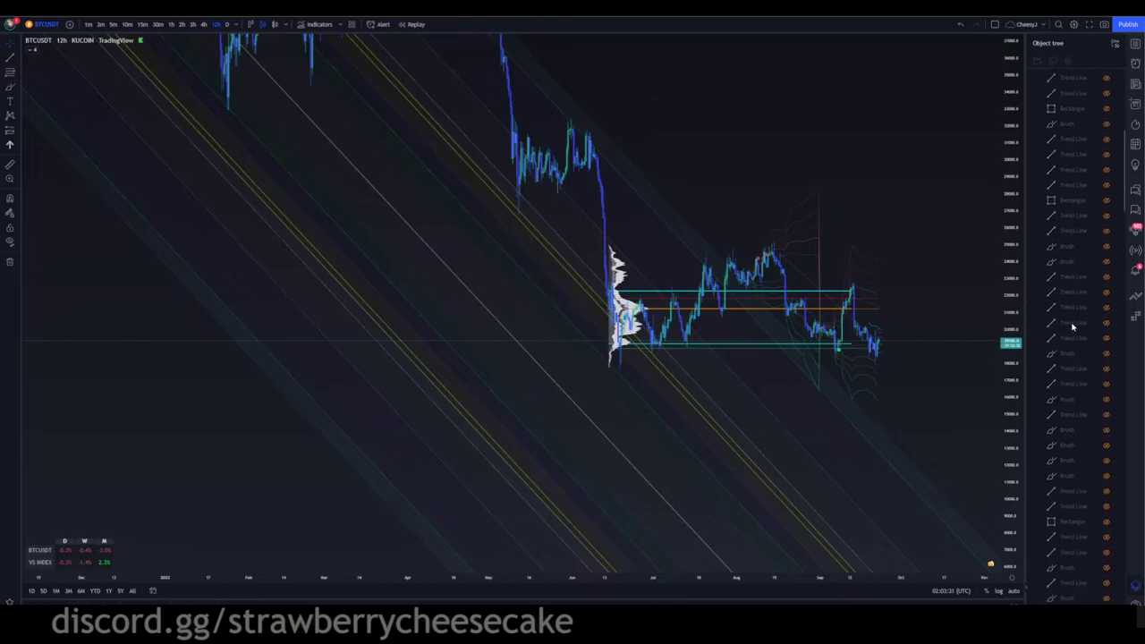
- Look over the daily BTCUSDT chart with the drawings of the 2022, 2021 and 2020 folders shown
{"action": "left_click_drag", "start_coordinate": [890, 197], "coordinate": [818, 223]}
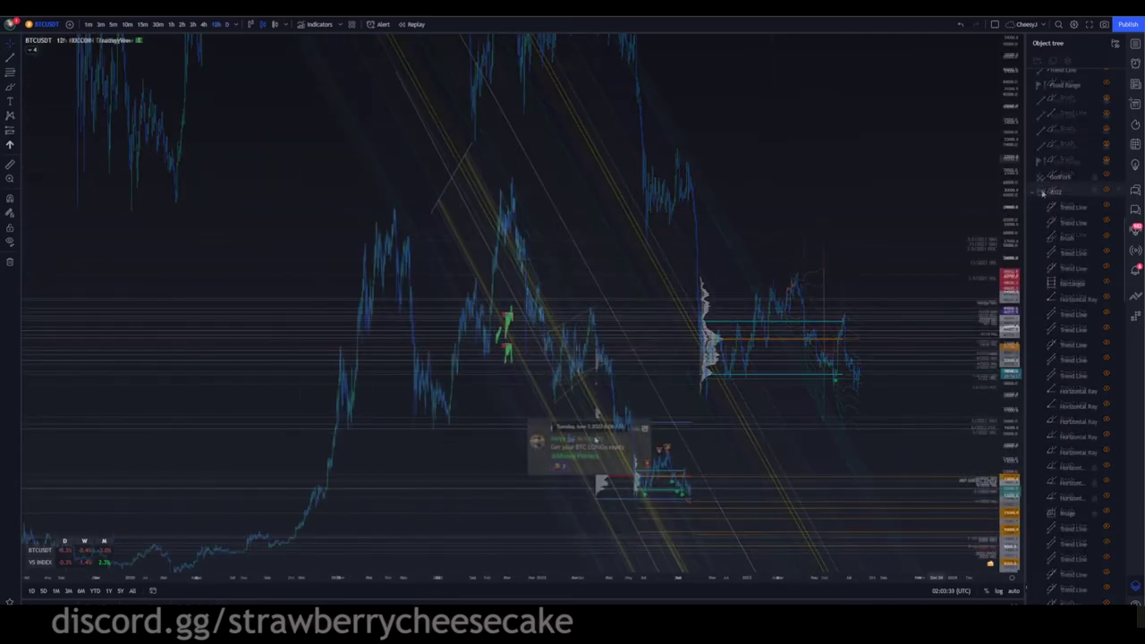
{"action": "left_click_drag", "start_coordinate": [596, 439], "coordinate": [423, 412]}
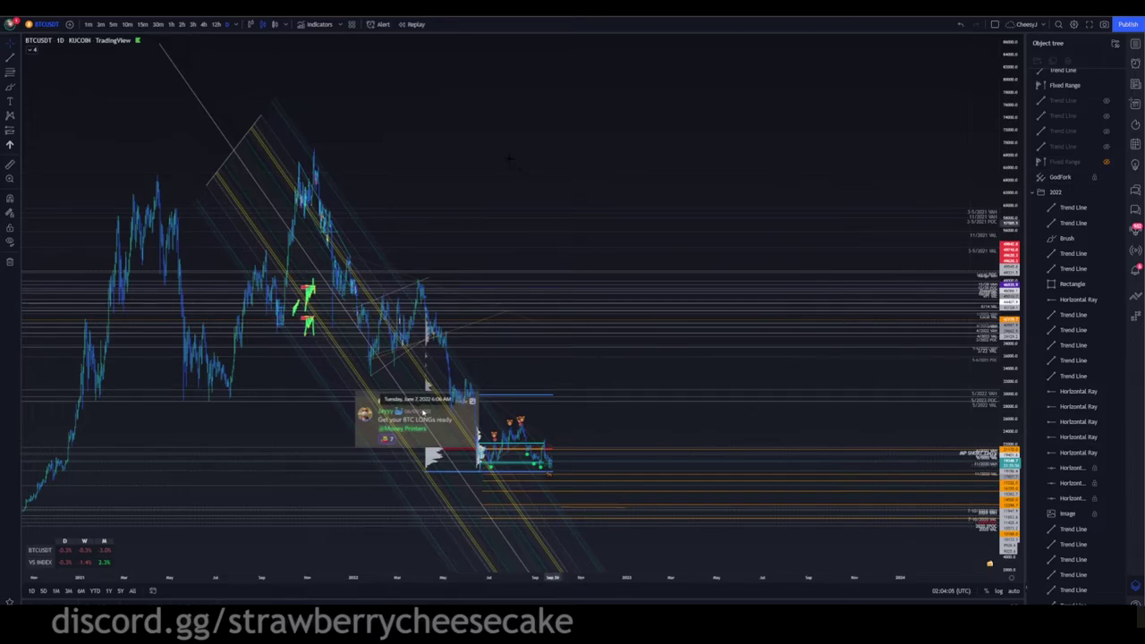
{"action": "left_click_drag", "start_coordinate": [423, 412], "coordinate": [451, 385]}
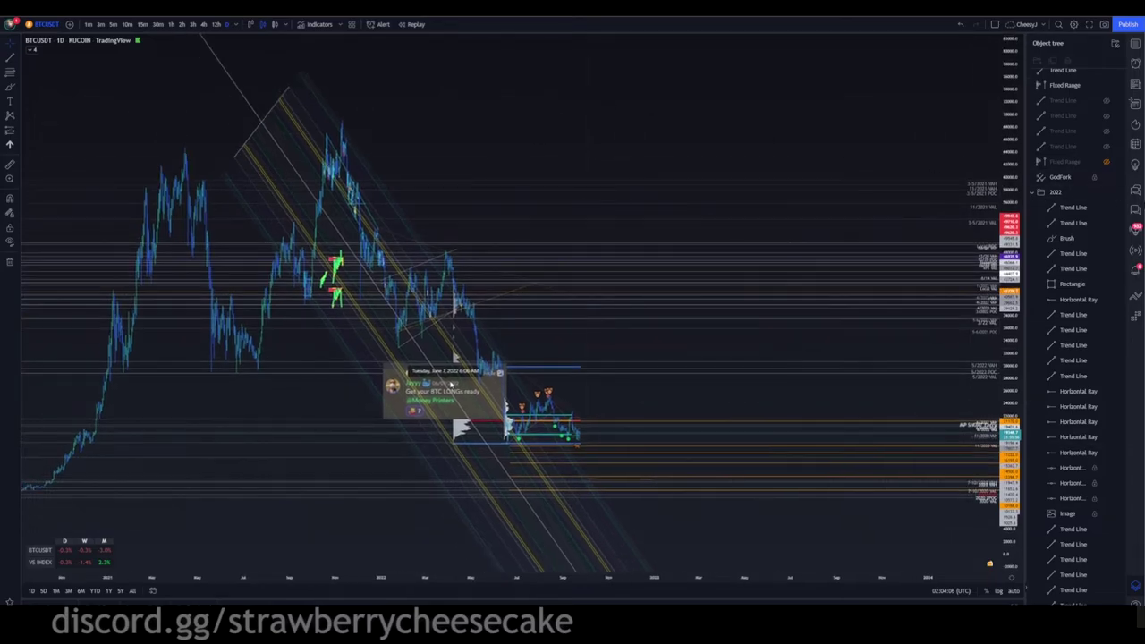
- Hide the drawings of the 2022, 2021 and 2020 folders in the object tree and collapse those folders
{"action": "left_click", "coordinate": [1106, 194]}
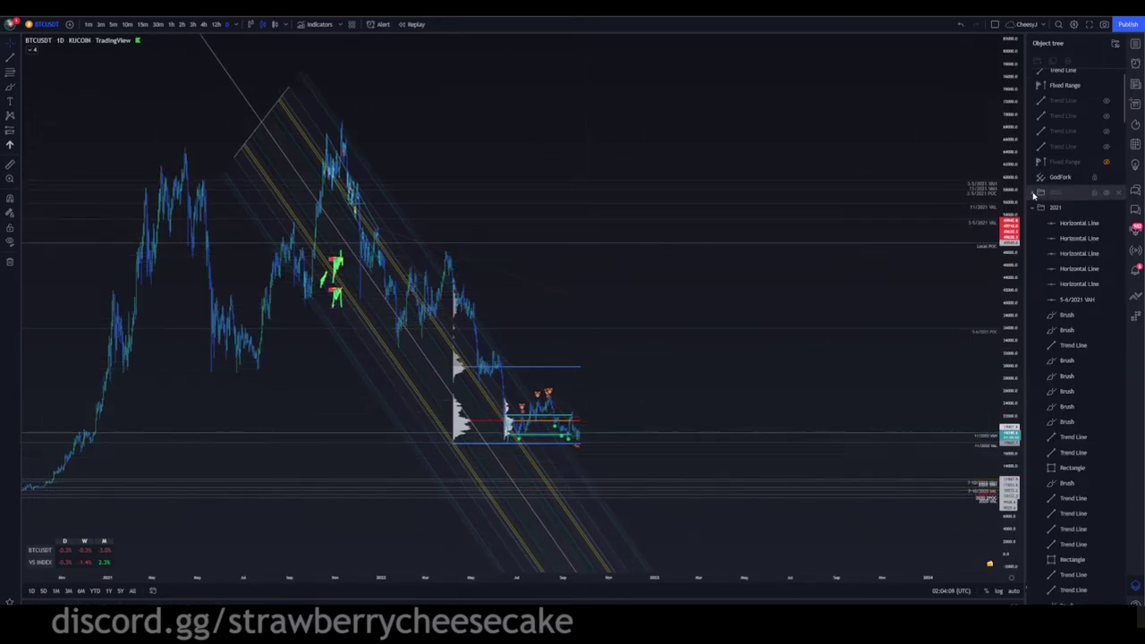
{"action": "left_click", "coordinate": [1106, 207]}
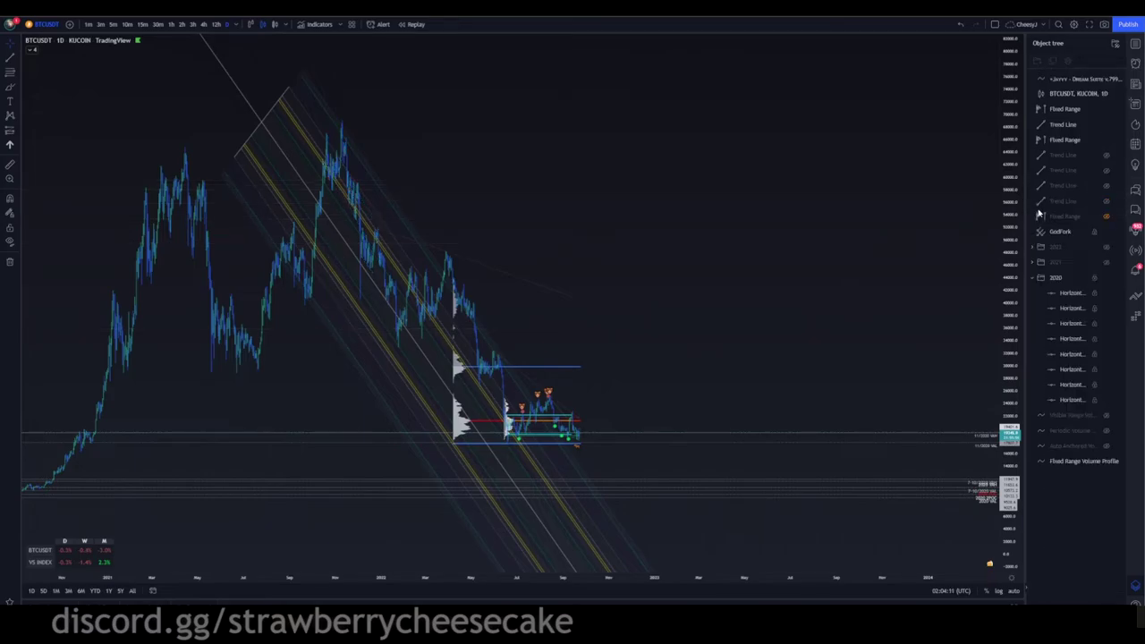
{"action": "left_click", "coordinate": [1107, 278]}
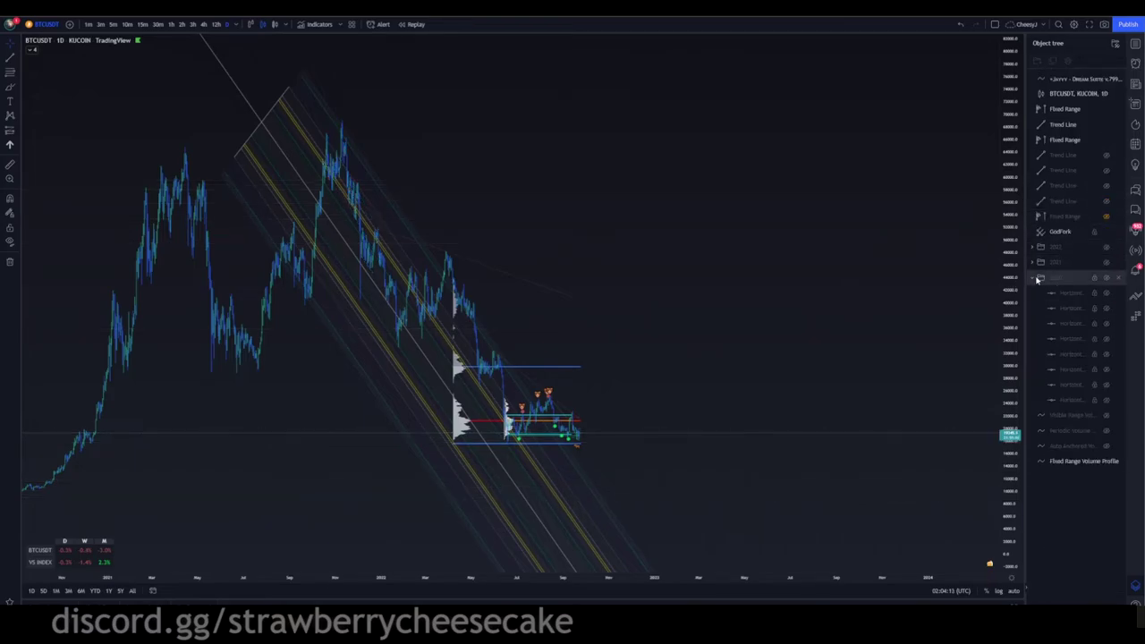
{"action": "left_click", "coordinate": [1034, 261]}
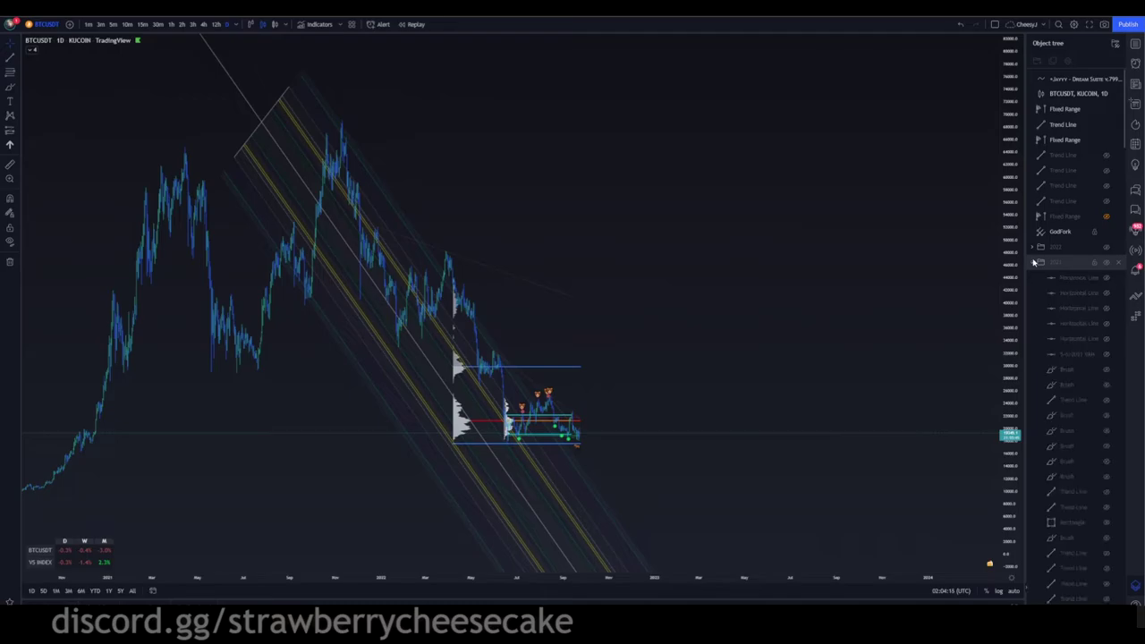
{"action": "left_click", "coordinate": [1034, 262]}
{"action": "left_click_drag", "start_coordinate": [707, 343], "coordinate": [784, 302]}
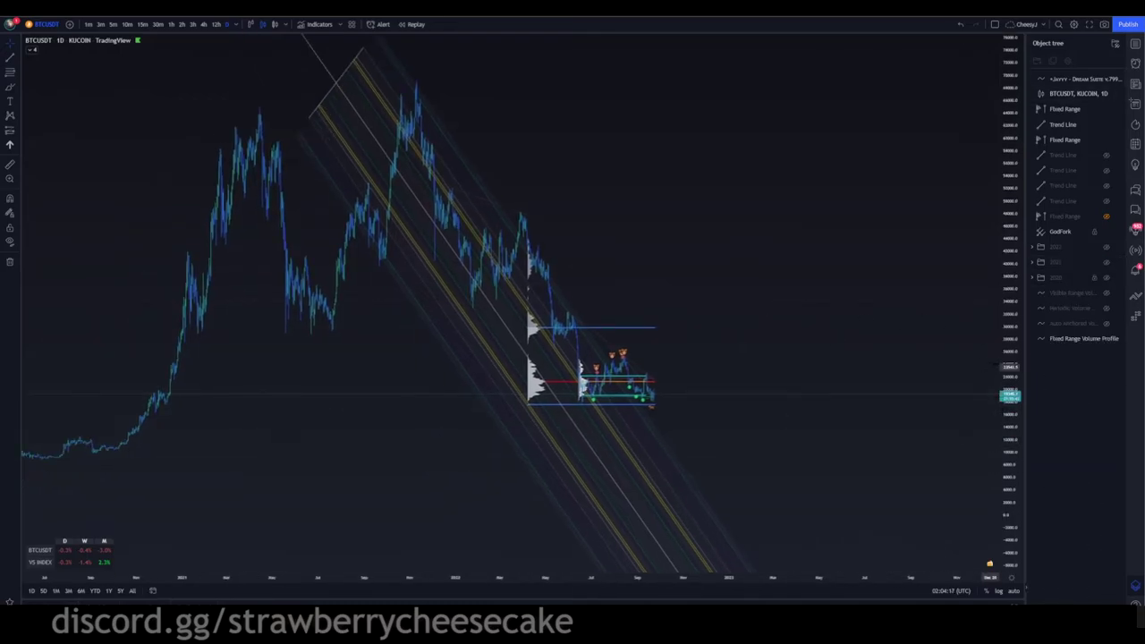
{"action": "left_click_drag", "start_coordinate": [844, 284], "coordinate": [961, 217]}
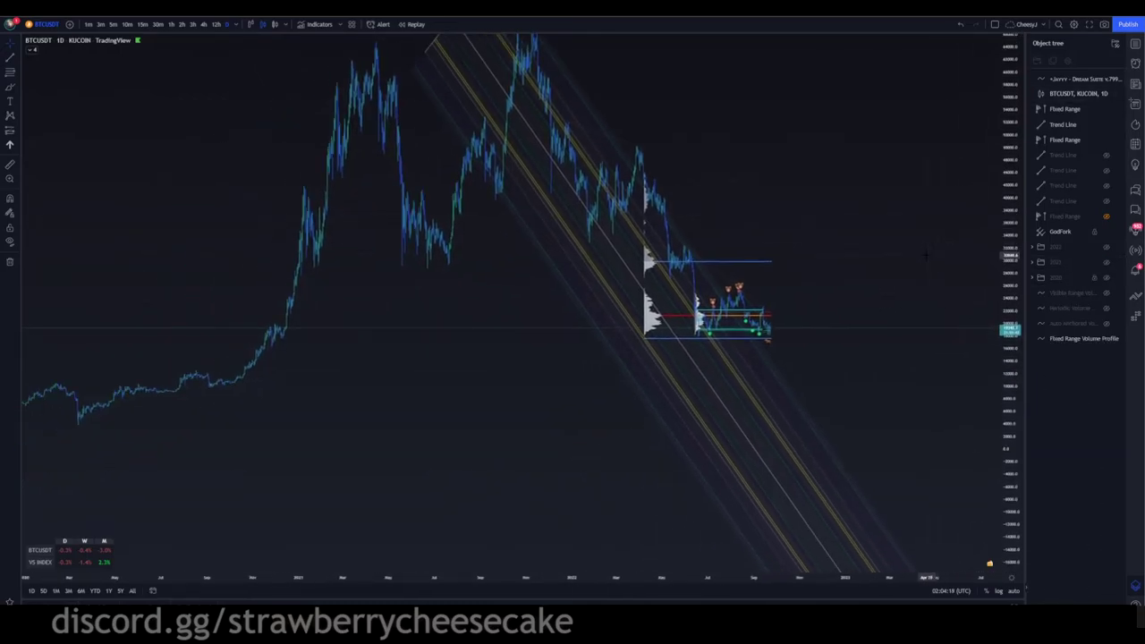
{"action": "scroll", "coordinate": [928, 255], "scroll_direction": "up", "scroll_amount": 3}
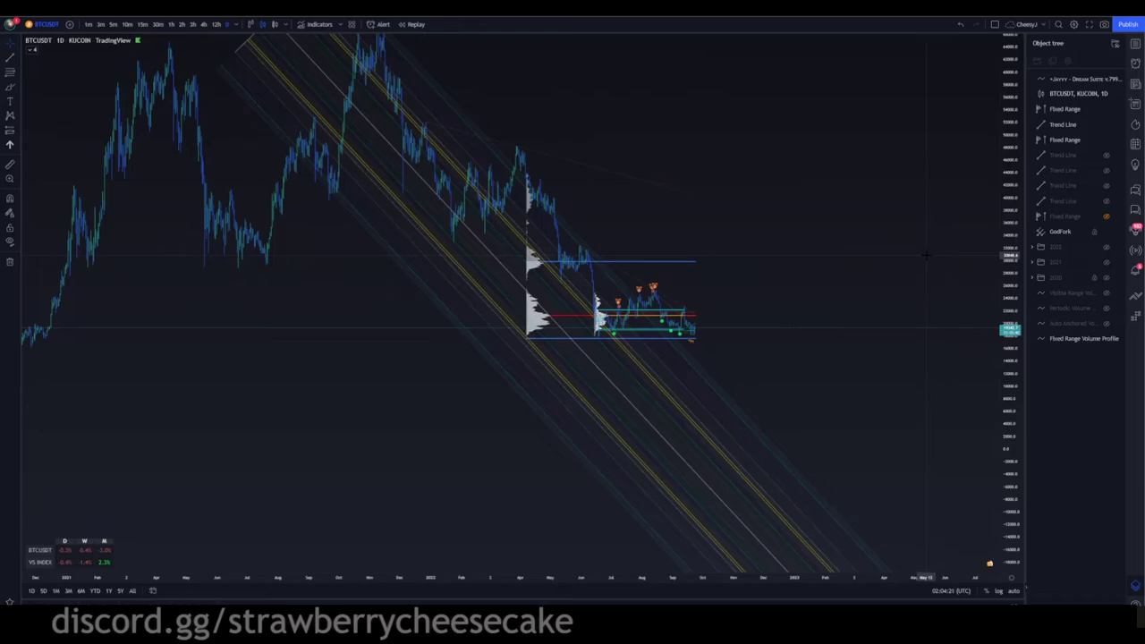
- Compare which drawings appear on the 12-hour and 3-hour timeframes, returning to the 12-hour chart with the GodFork
{"action": "left_click_drag", "start_coordinate": [834, 237], "coordinate": [868, 248]}
{"action": "scroll", "coordinate": [920, 259], "scroll_direction": "up", "scroll_amount": 2}
{"action": "scroll", "coordinate": [920, 269], "scroll_direction": "down", "scroll_amount": 1}
{"action": "left_click", "coordinate": [216, 25]}
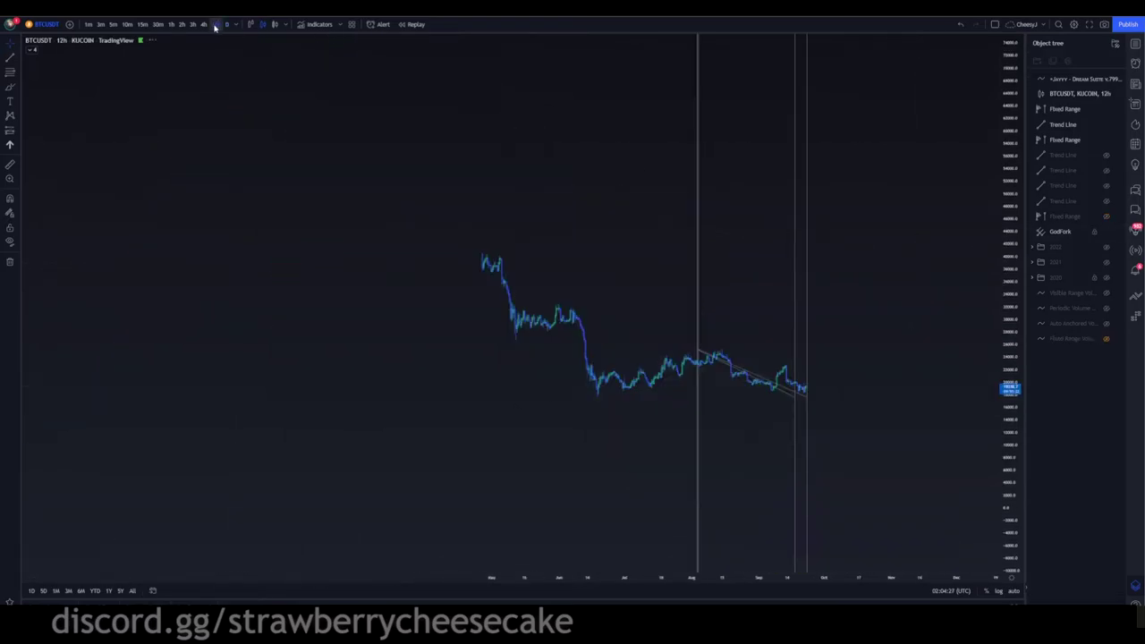
{"action": "left_click", "coordinate": [195, 25]}
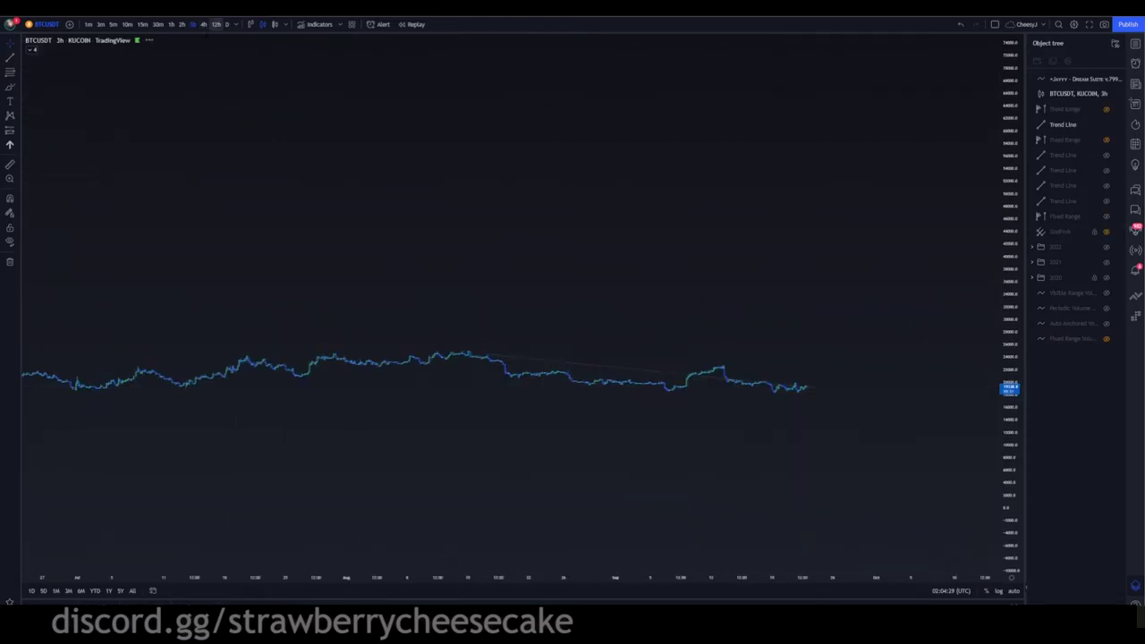
{"action": "scroll", "coordinate": [243, 132], "scroll_direction": "down", "scroll_amount": 10}
{"action": "left_click_drag", "start_coordinate": [331, 122], "coordinate": [258, 143]}
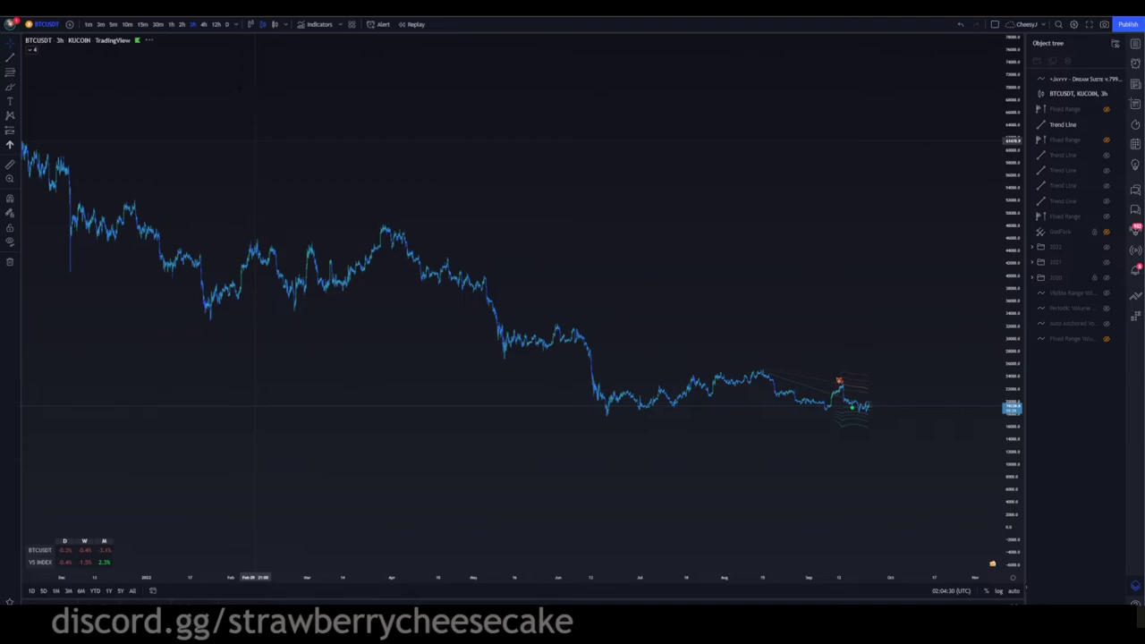
{"action": "left_click", "coordinate": [214, 25]}
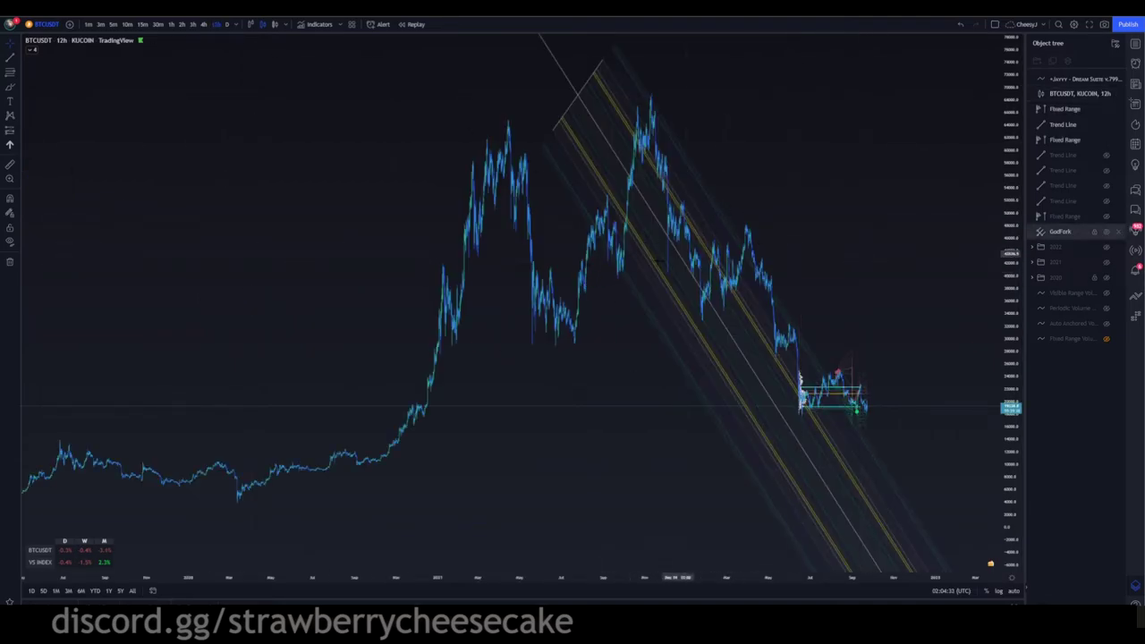
{"action": "scroll", "coordinate": [631, 282], "scroll_direction": "up", "scroll_amount": 5}
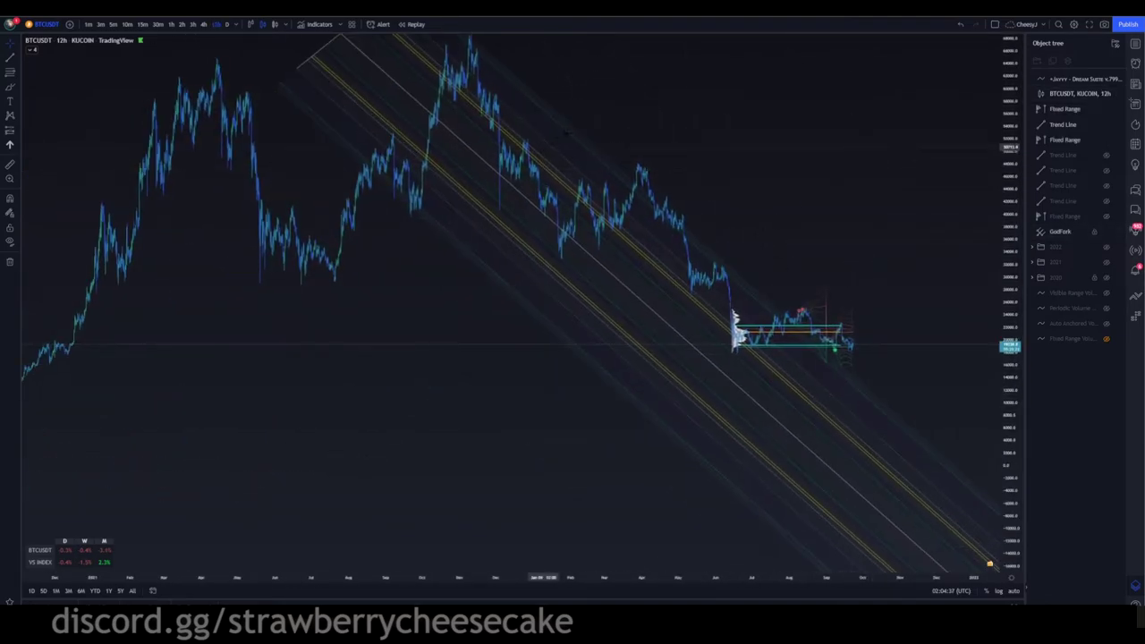
- Open the GodFork drawing's settings and examine the timeframe intervals set for its visibility
{"action": "left_click", "coordinate": [583, 149]}
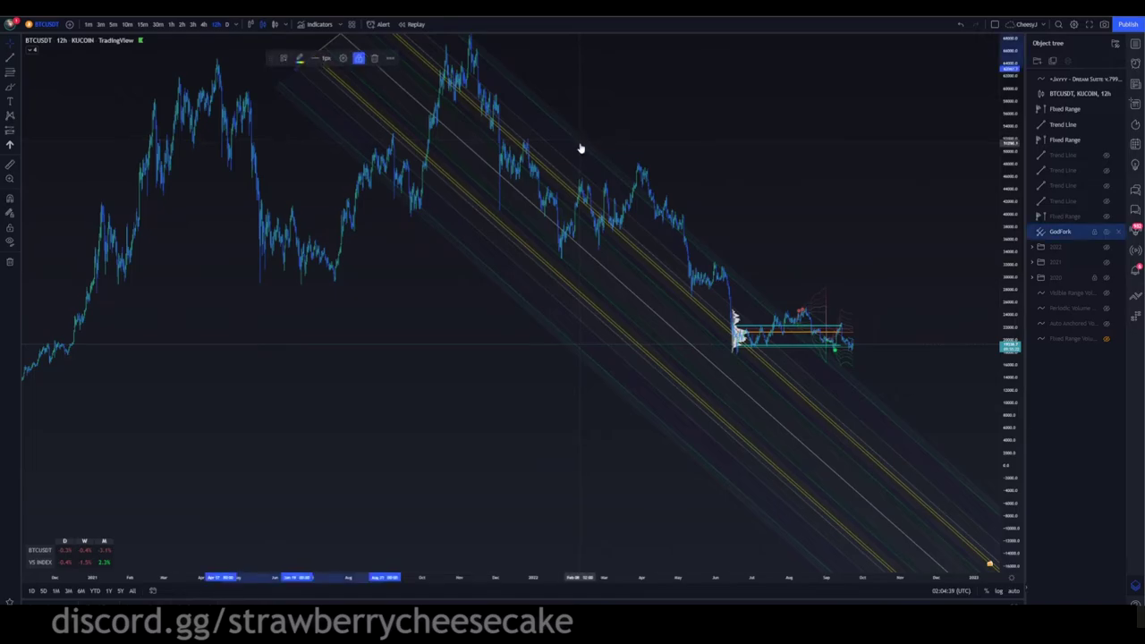
{"action": "right_click", "coordinate": [579, 148]}
{"action": "left_click", "coordinate": [630, 269]}
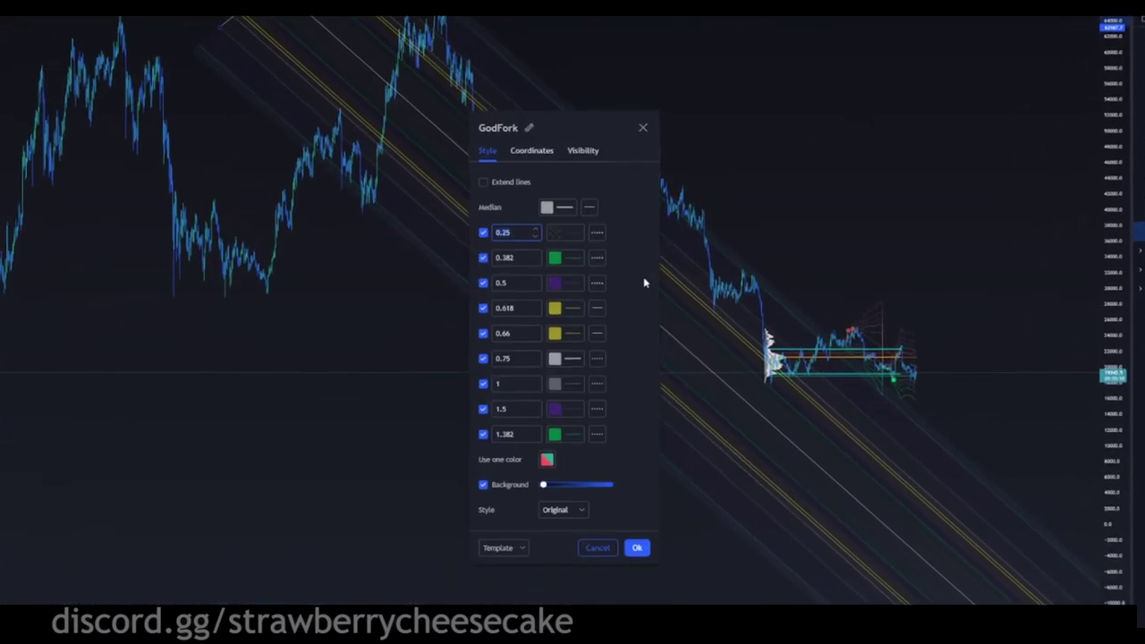
{"action": "left_click", "coordinate": [570, 152]}
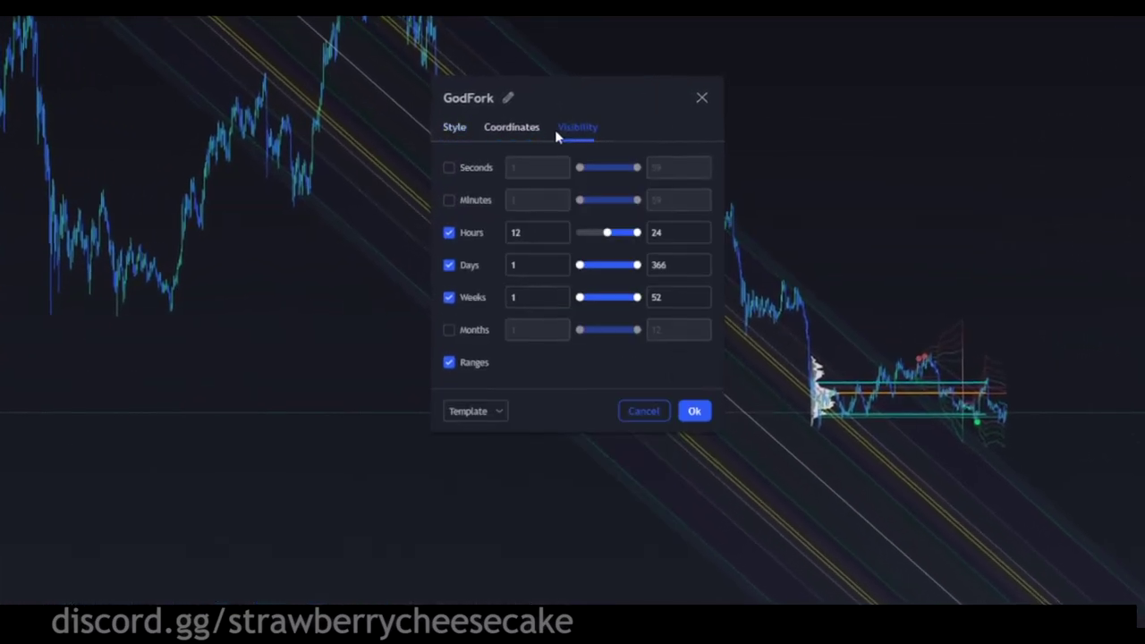
{"action": "left_click_drag", "start_coordinate": [600, 84], "coordinate": [635, 102]}
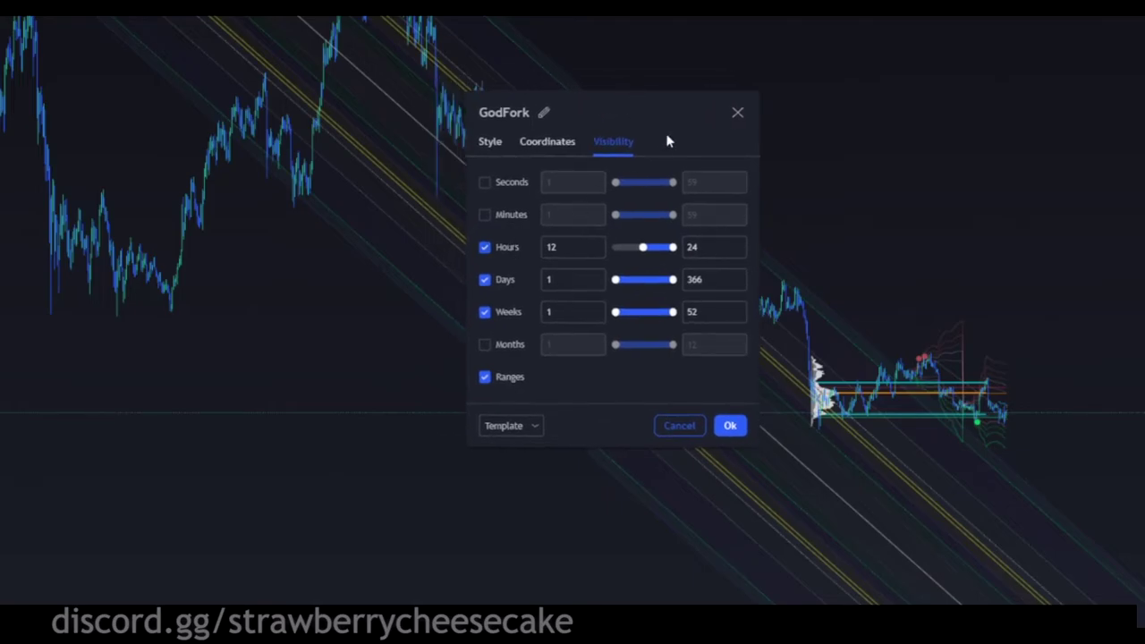
{"action": "left_click_drag", "start_coordinate": [667, 141], "coordinate": [376, 244]}
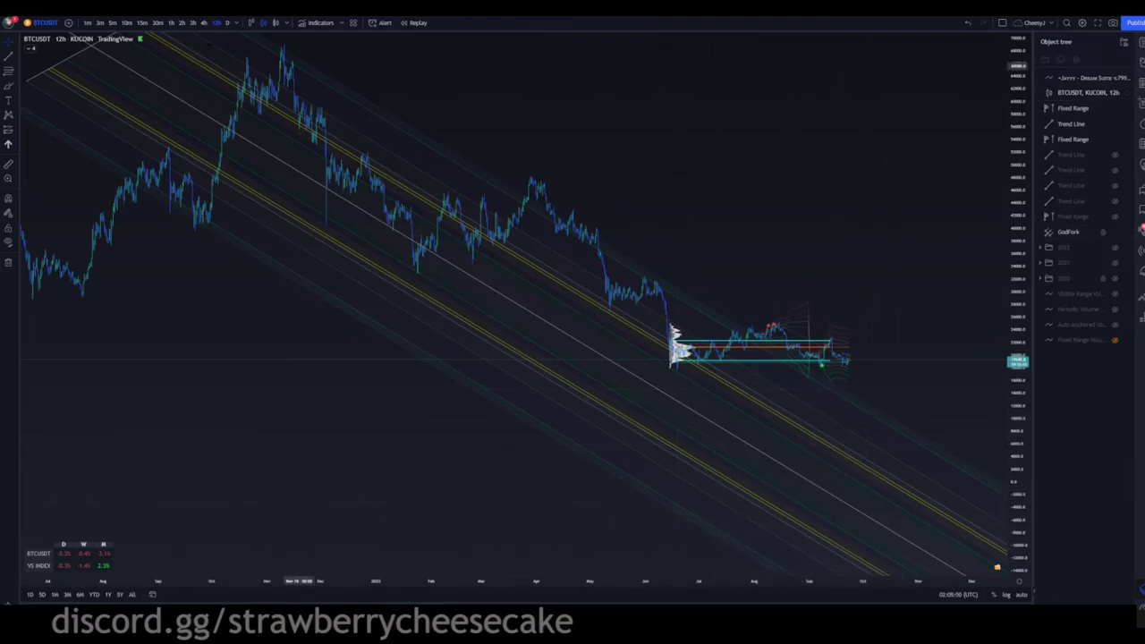
- Switch to the 4-hour timeframe and extend the fixed range volume profile's start back to the sharp mid-June drop
{"action": "left_click", "coordinate": [203, 22]}
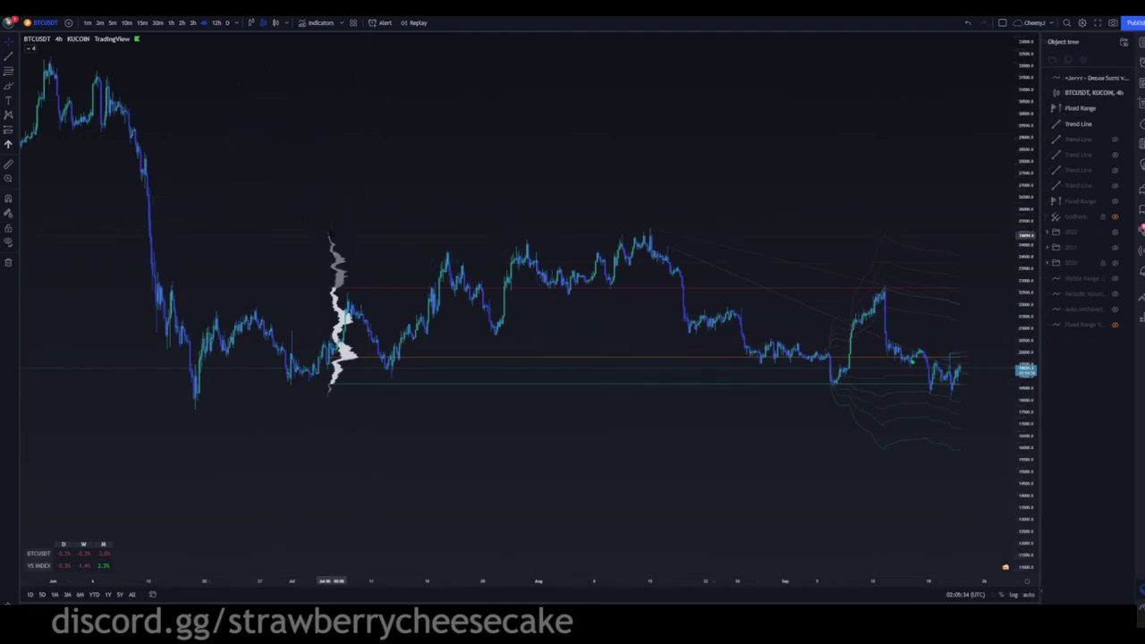
{"action": "left_click_drag", "start_coordinate": [328, 231], "coordinate": [159, 216]}
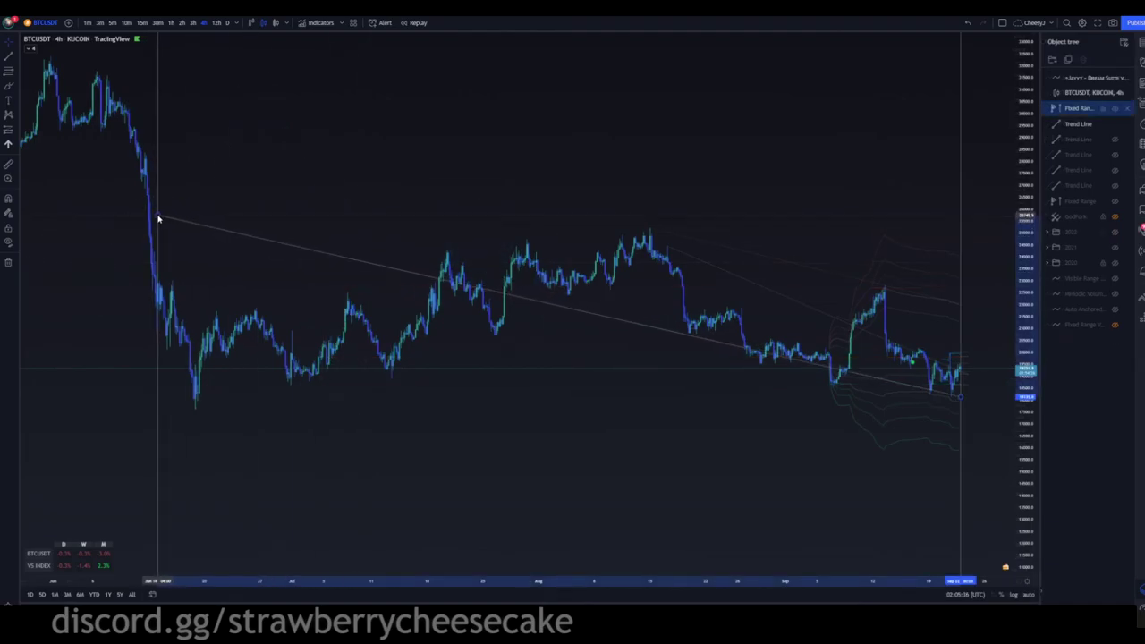
{"action": "left_click", "coordinate": [335, 164]}
{"action": "left_click_drag", "start_coordinate": [707, 159], "coordinate": [673, 174]}
{"action": "left_click_drag", "start_coordinate": [1026, 344], "coordinate": [1027, 224]}
{"action": "left_click_drag", "start_coordinate": [814, 159], "coordinate": [876, 84]}
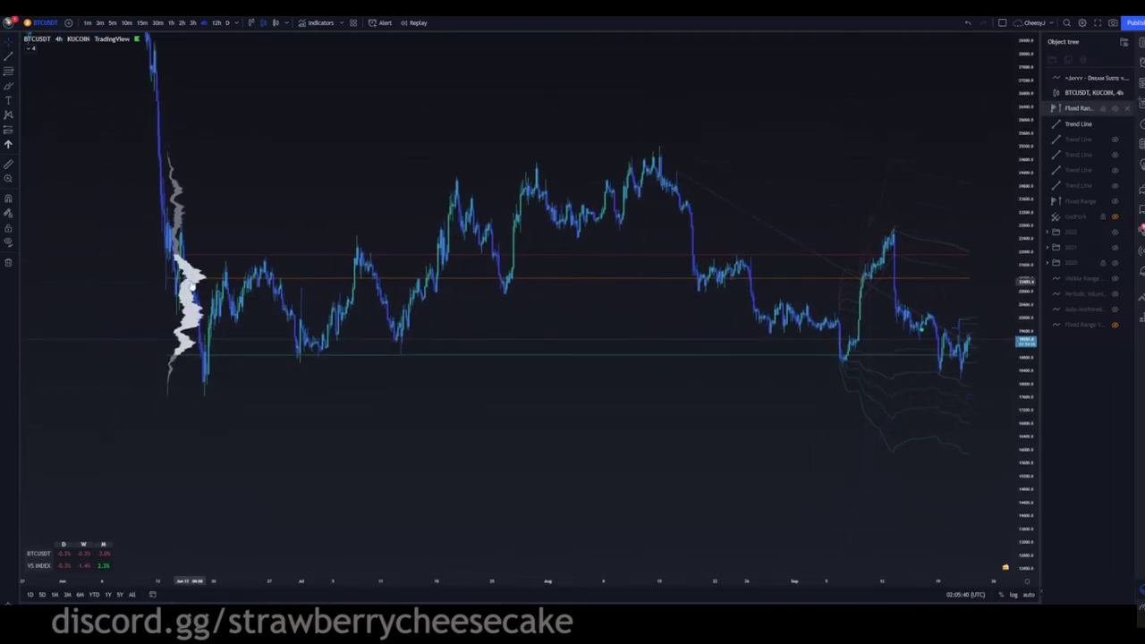
- Check the fixed range volume profile's visibility on the 1-hour timeframe and return to the 4-hour chart
{"action": "left_click_drag", "start_coordinate": [453, 155], "coordinate": [411, 160]}
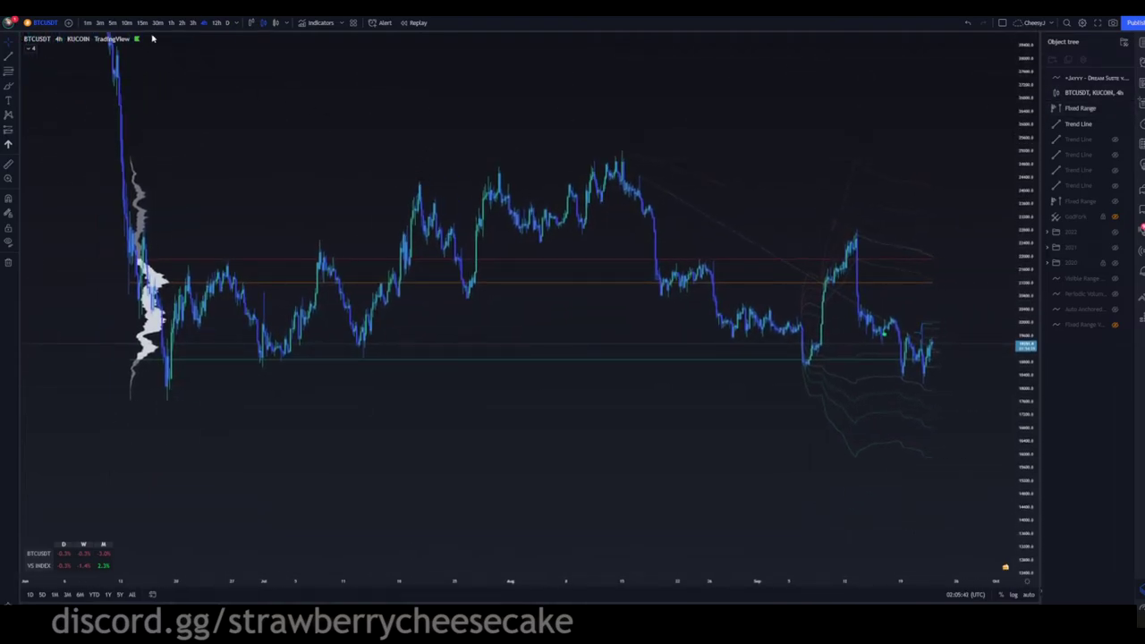
{"action": "scroll", "coordinate": [401, 108], "scroll_direction": "right", "scroll_amount": 2}
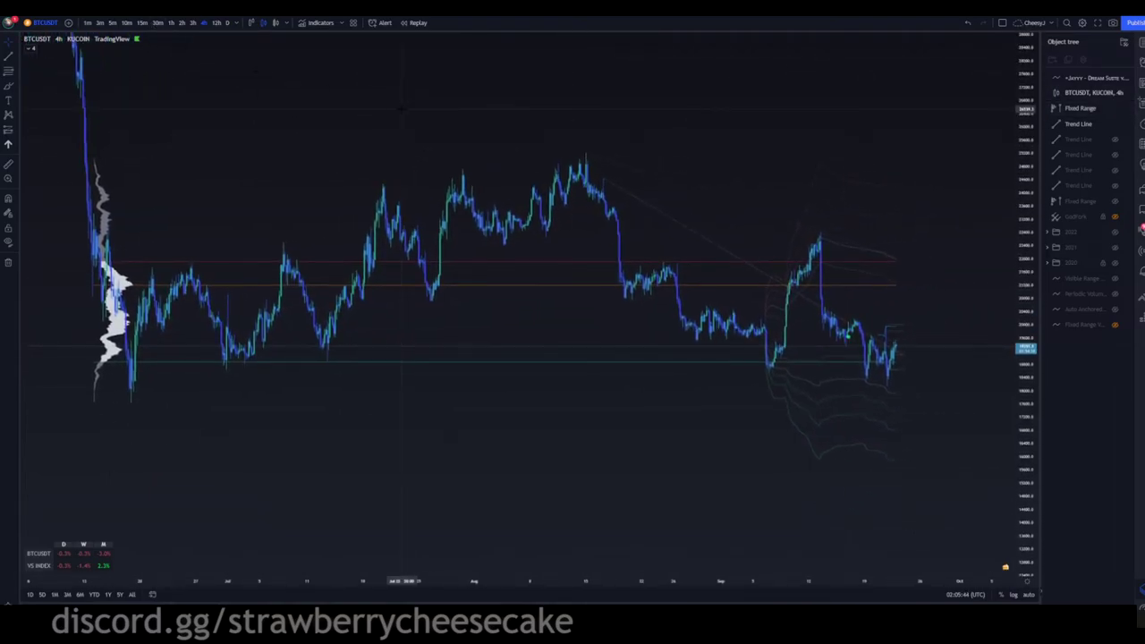
{"action": "left_click", "coordinate": [178, 22]}
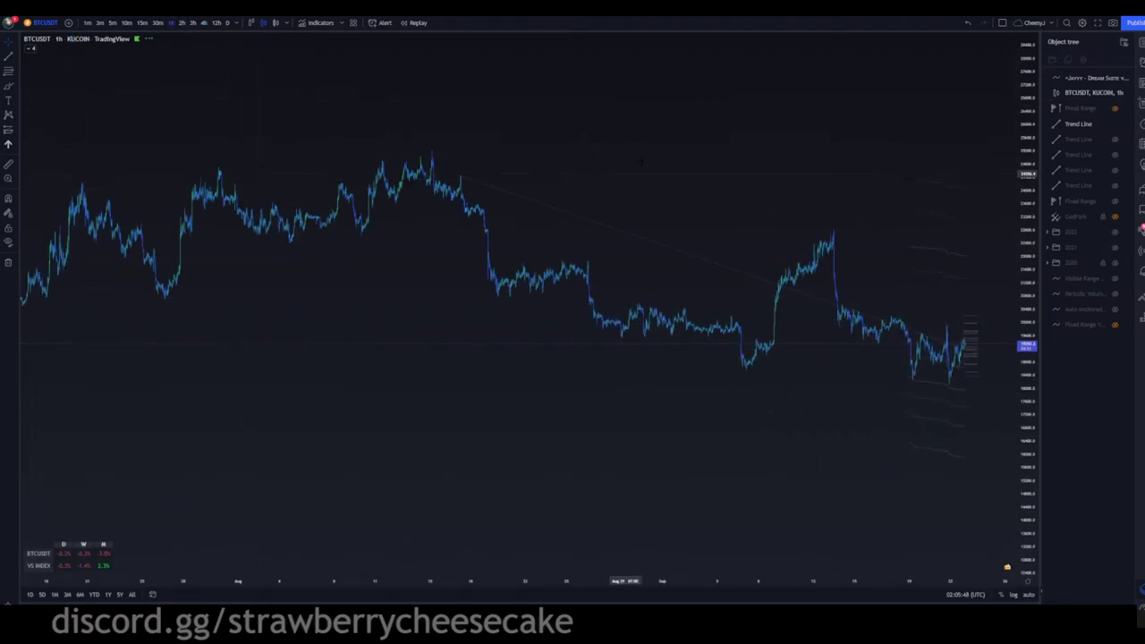
{"action": "scroll", "coordinate": [610, 182], "scroll_direction": "right", "scroll_amount": 5}
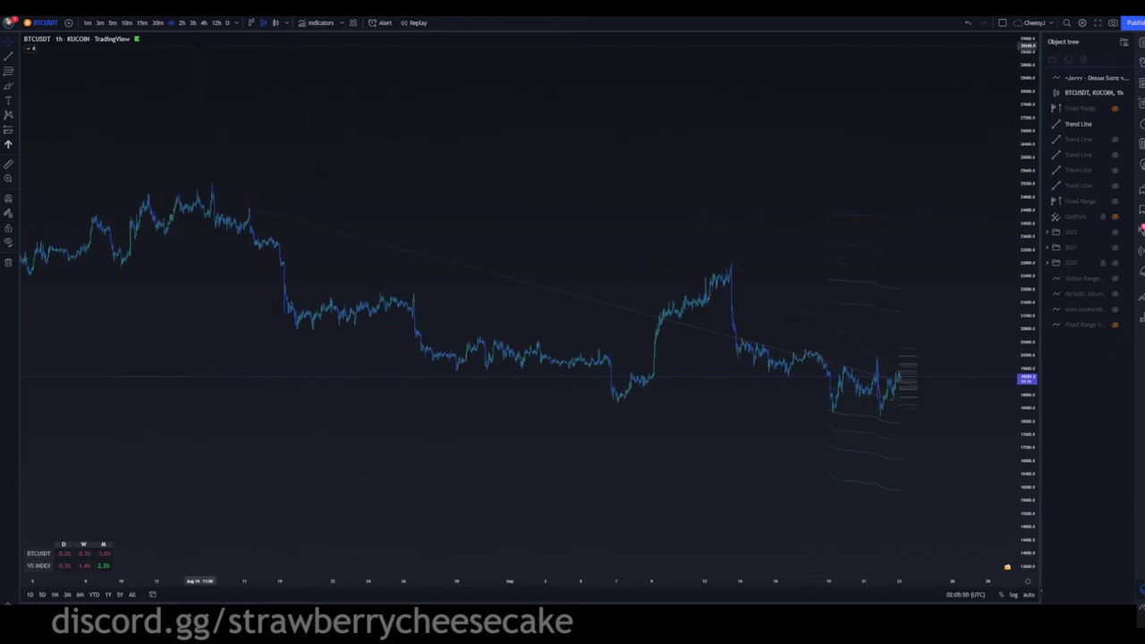
{"action": "left_click", "coordinate": [205, 22]}
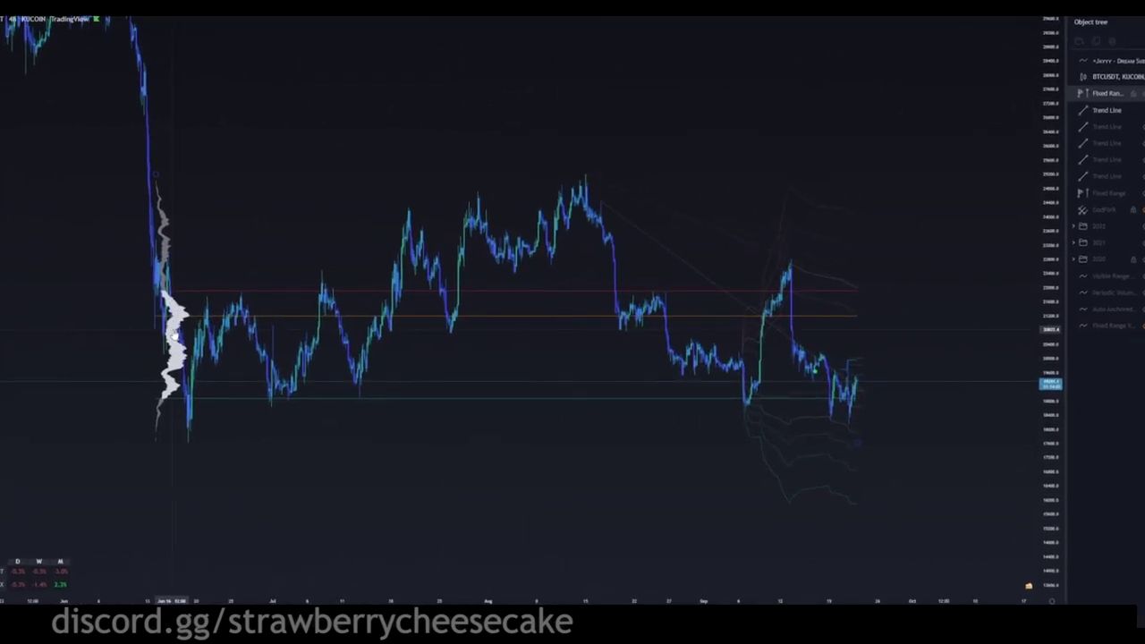
- Open the fixed range volume profile's settings and examine its style options, including the VAH line's colour and opacity
{"action": "right_click", "coordinate": [173, 335]}
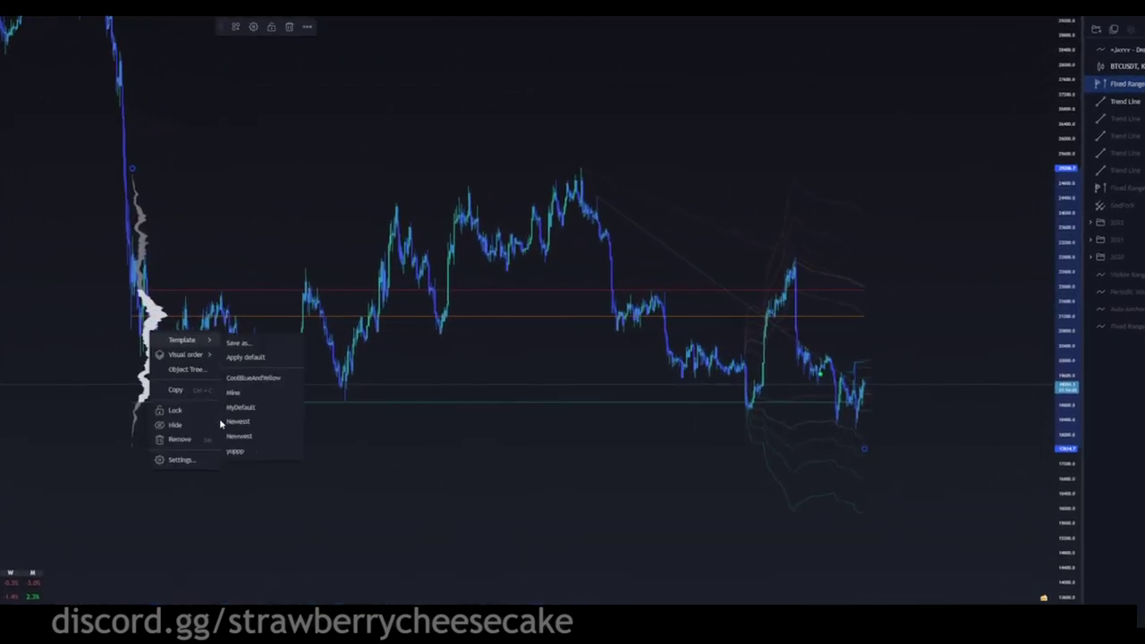
{"action": "left_click", "coordinate": [179, 467]}
{"action": "left_click", "coordinate": [582, 132]}
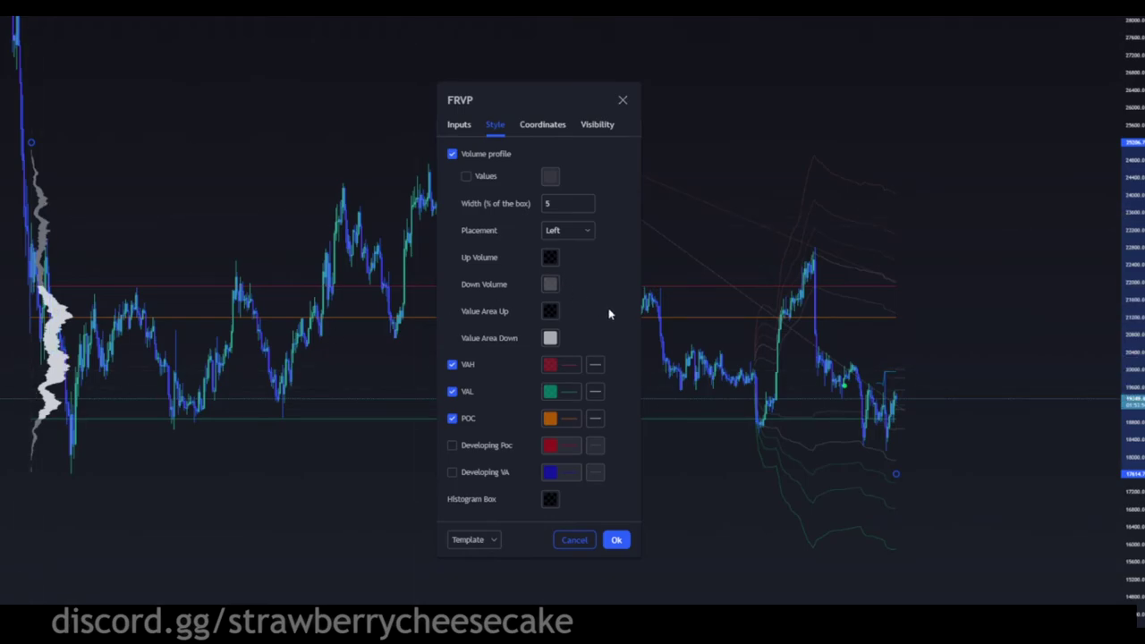
{"action": "left_click", "coordinate": [563, 365]}
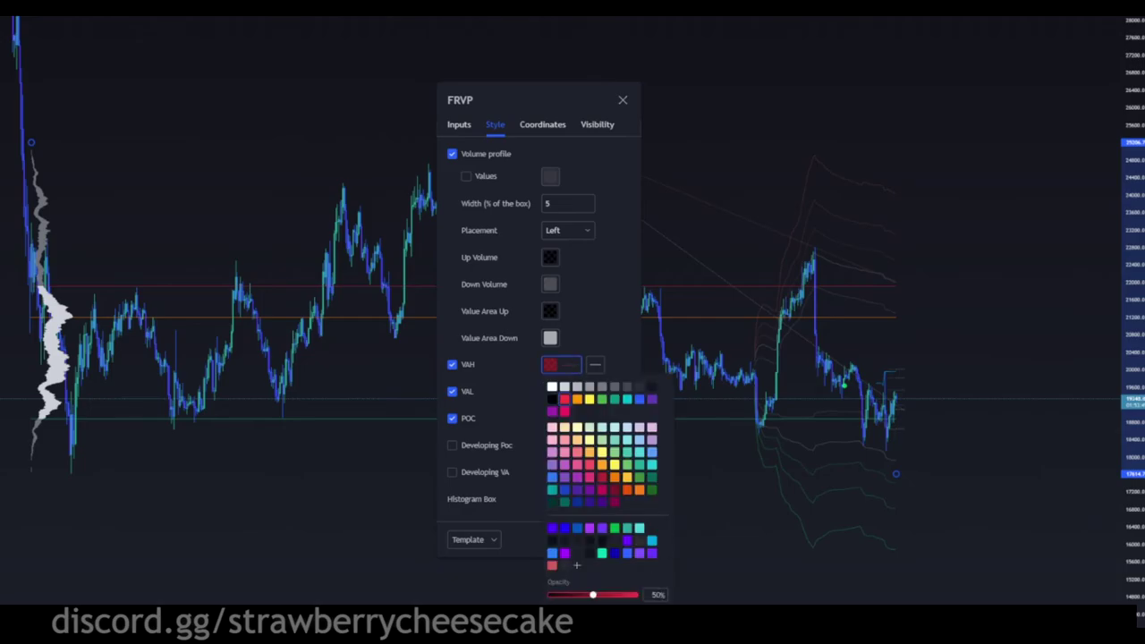
{"action": "left_click", "coordinate": [610, 326]}
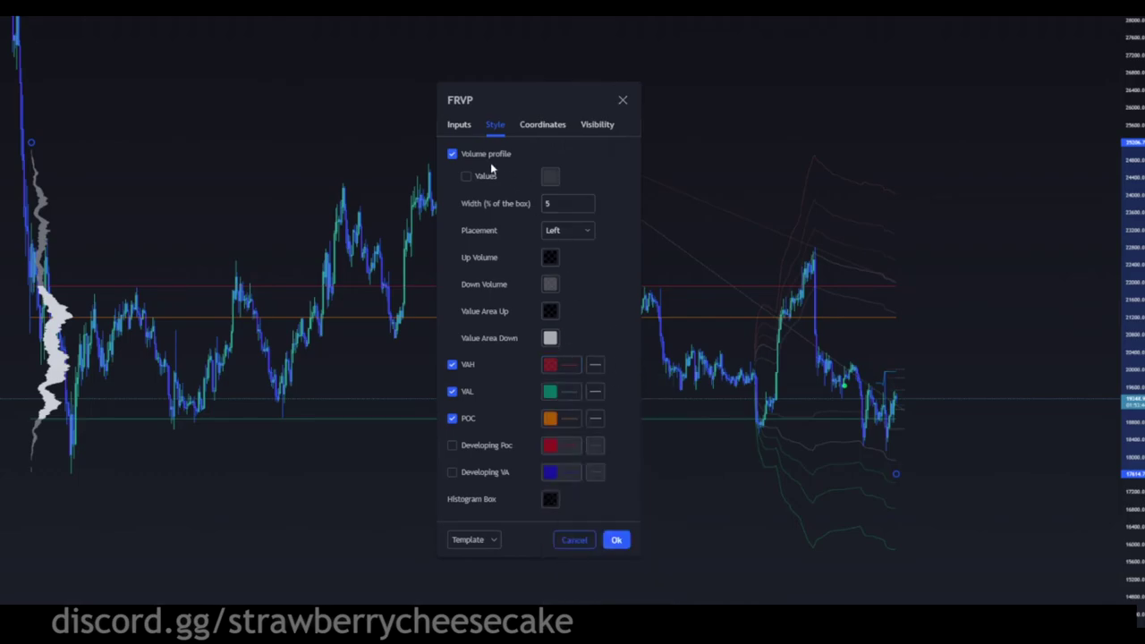
- Try higher opacities for the profile's Up Volume and Value Area Up colours, returning both to 0%
{"action": "left_click", "coordinate": [550, 261]}
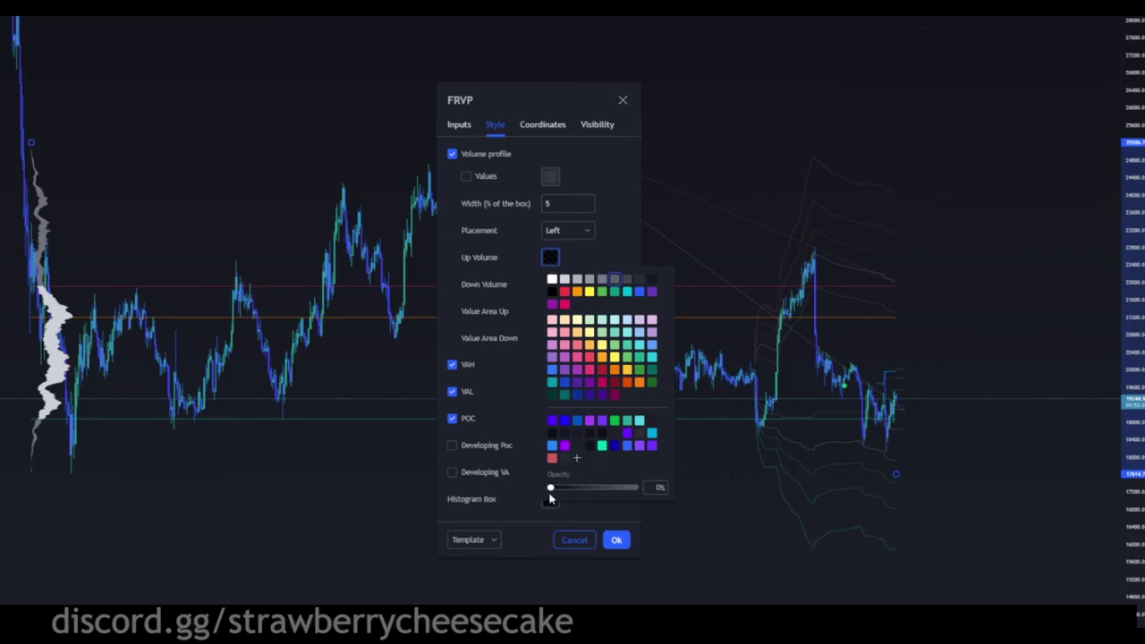
{"action": "left_click_drag", "start_coordinate": [571, 491], "coordinate": [537, 397]}
{"action": "left_click", "coordinate": [603, 249]}
{"action": "left_click", "coordinate": [552, 314]}
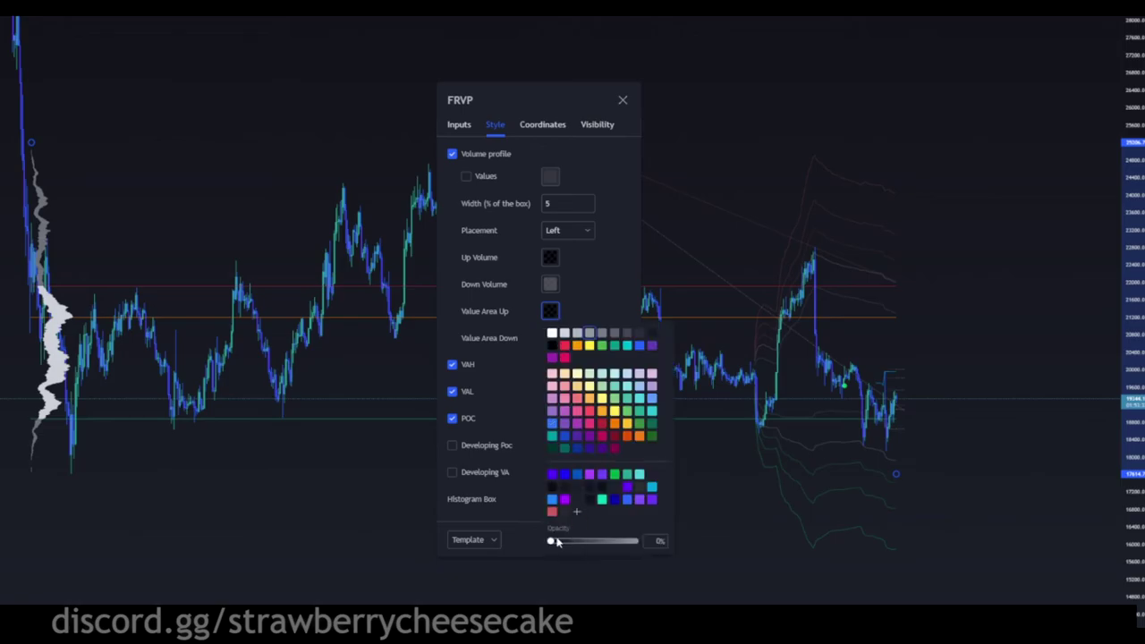
{"action": "mouse_move", "coordinate": [559, 543]}
{"action": "left_mouse_down"}
{"action": "mouse_move", "coordinate": [627, 542]}
{"action": "mouse_move", "coordinate": [558, 542]}
{"action": "mouse_move", "coordinate": [578, 541]}
{"action": "left_mouse_up"}
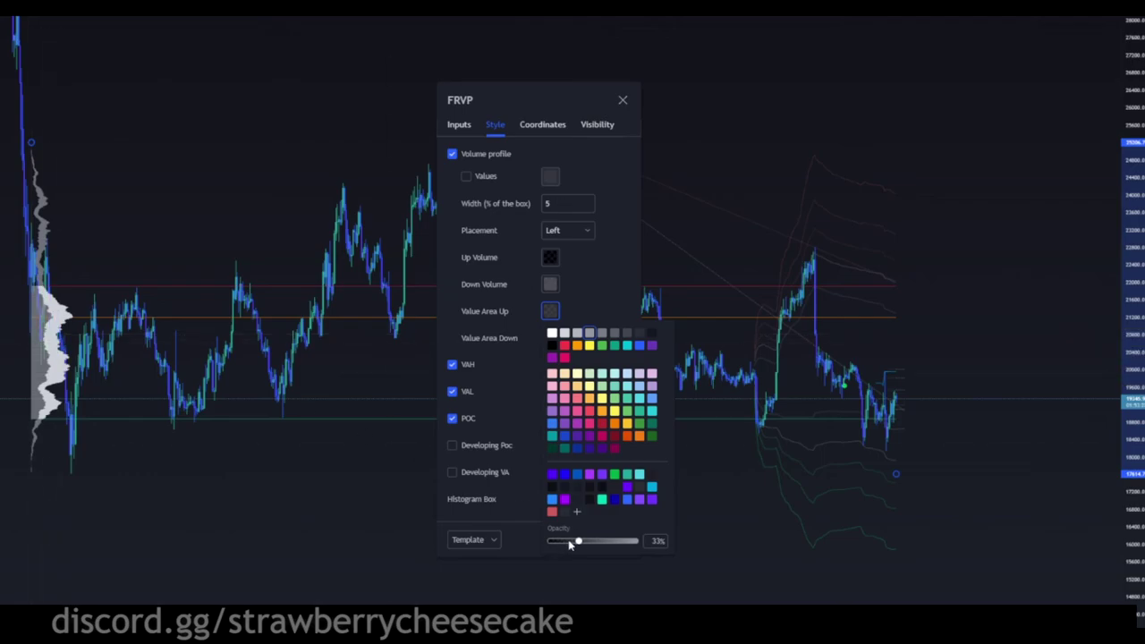
{"action": "left_click_drag", "start_coordinate": [579, 543], "coordinate": [403, 503]}
{"action": "left_click", "coordinate": [592, 277]}
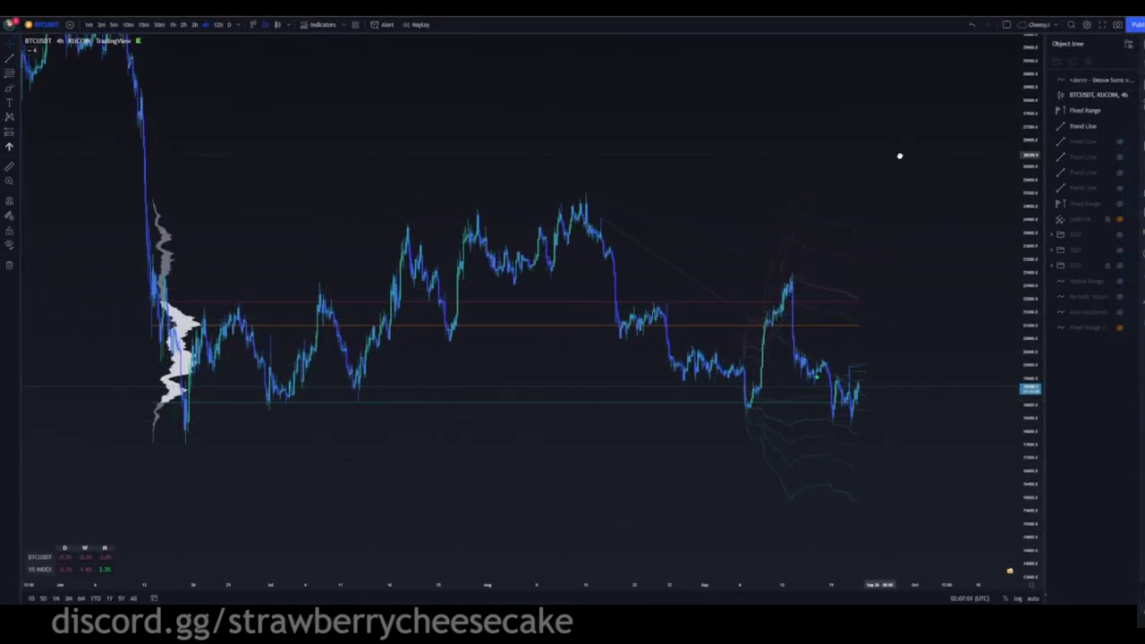
- Show the watchlist in place of the object tree and bring the price action since May into view
{"action": "left_click_drag", "start_coordinate": [900, 156], "coordinate": [924, 158]}
{"action": "left_click", "coordinate": [1144, 45]}
{"action": "scroll", "coordinate": [614, 141], "scroll_direction": "down", "scroll_amount": 2}
{"action": "left_click_drag", "start_coordinate": [498, 144], "coordinate": [465, 235]}
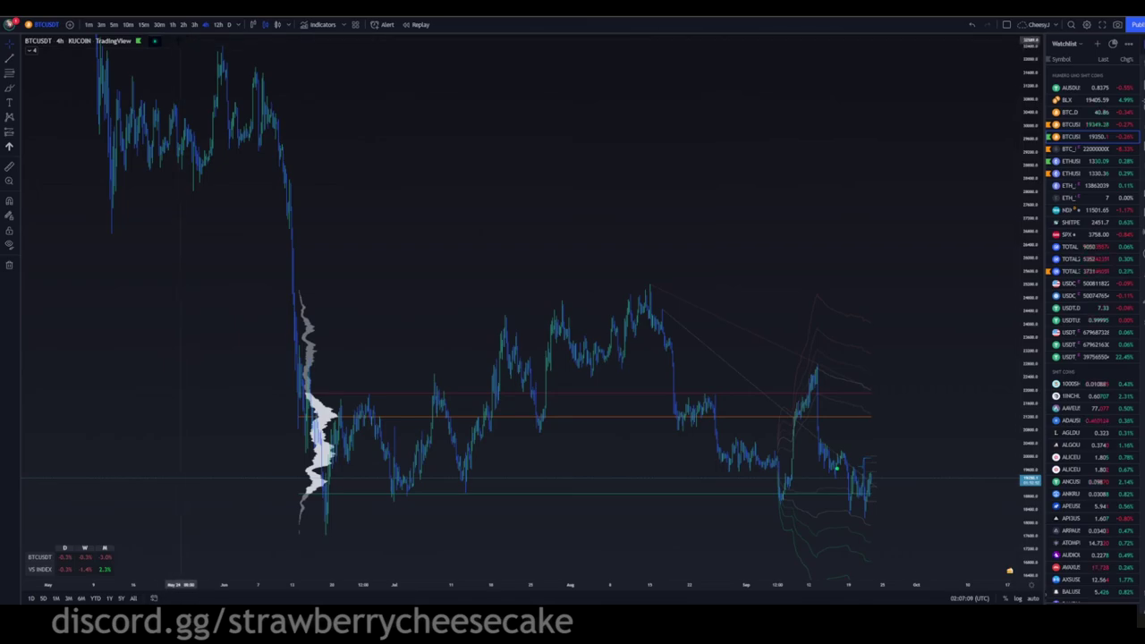
{"action": "mouse_move", "coordinate": [489, 120]}
{"action": "left_mouse_down"}
{"action": "mouse_move", "coordinate": [475, 120]}
{"action": "mouse_move", "coordinate": [478, 134]}
{"action": "left_mouse_up"}
{"action": "scroll", "coordinate": [871, 185], "scroll_direction": "up", "scroll_amount": 3}
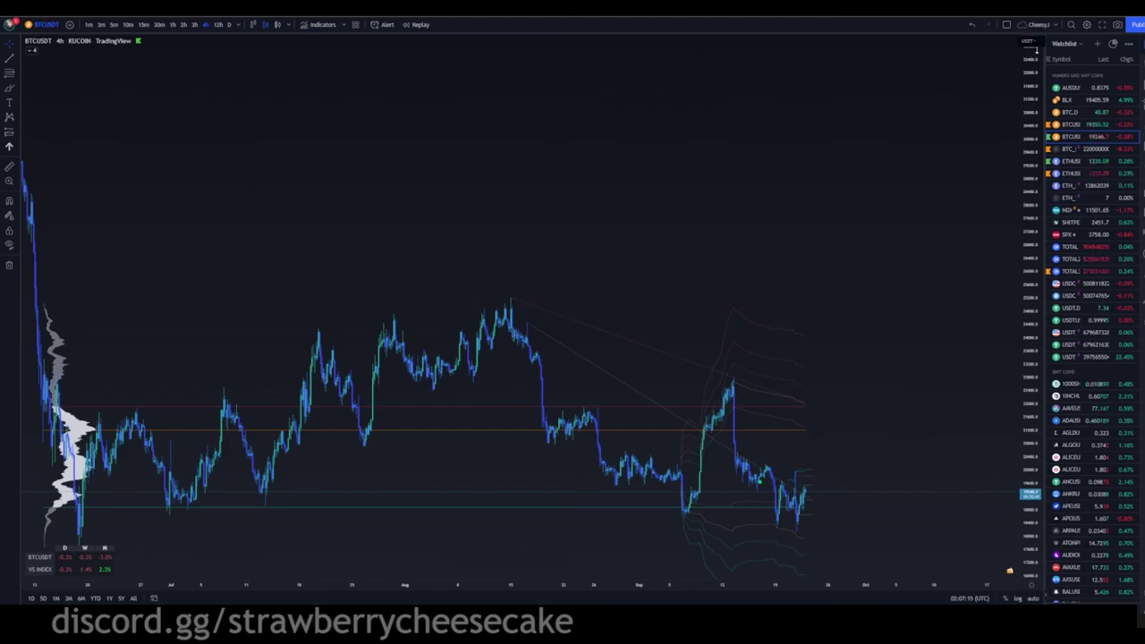
{"action": "scroll", "coordinate": [591, 141], "scroll_direction": "down", "scroll_amount": 4}
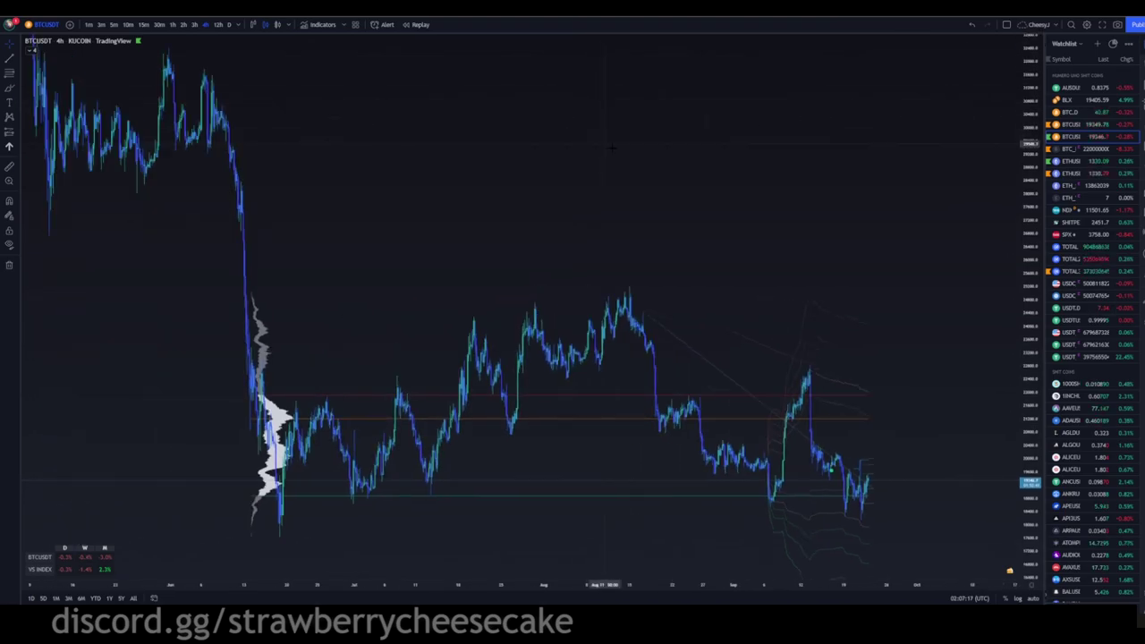
{"action": "scroll", "coordinate": [711, 140], "scroll_direction": "down", "scroll_amount": 1}
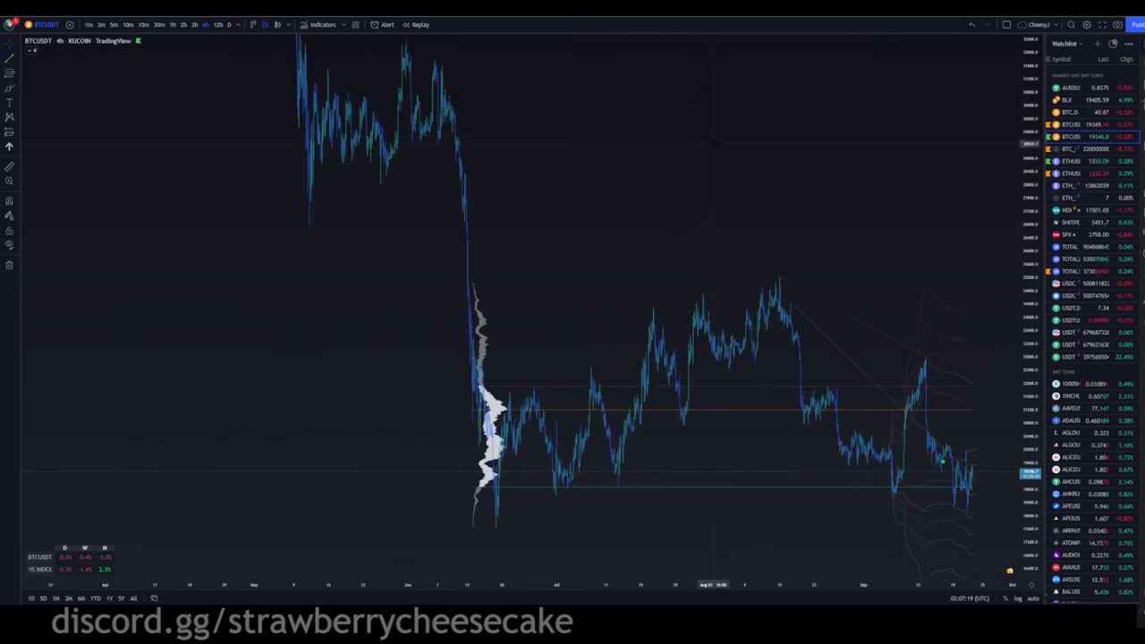
{"action": "scroll", "coordinate": [714, 145], "scroll_direction": "up", "scroll_amount": 3}
{"action": "scroll", "coordinate": [701, 128], "scroll_direction": "down", "scroll_amount": 3}
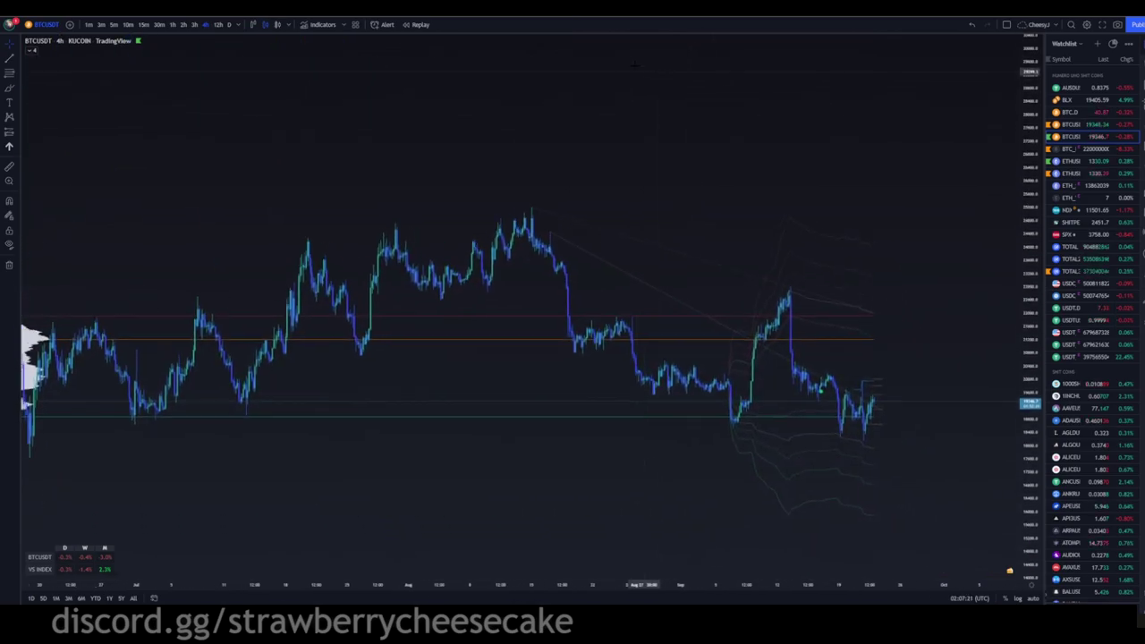
{"action": "scroll", "coordinate": [757, 89], "scroll_direction": "down", "scroll_amount": 2}
{"action": "left_click_drag", "start_coordinate": [876, 120], "coordinate": [810, 169]}
{"action": "left_click_drag", "start_coordinate": [1031, 149], "coordinate": [1029, 255]}
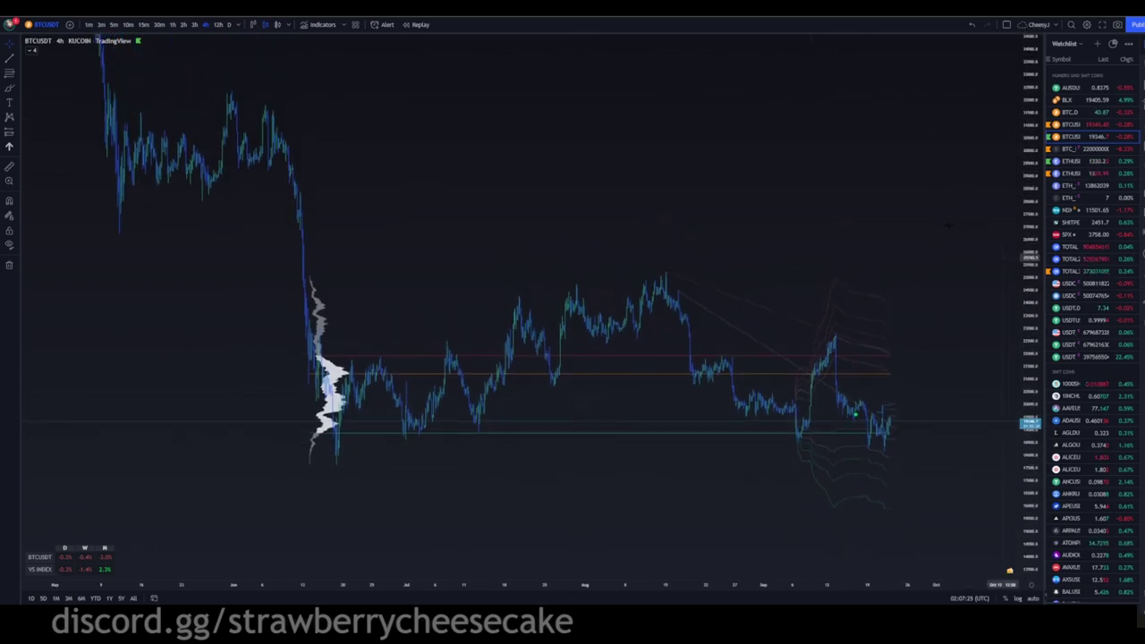
{"action": "scroll", "coordinate": [865, 198], "scroll_direction": "up", "scroll_amount": 4}
{"action": "scroll", "coordinate": [412, 188], "scroll_direction": "down", "scroll_amount": 5}
{"action": "left_click_drag", "start_coordinate": [659, 178], "coordinate": [595, 212]}
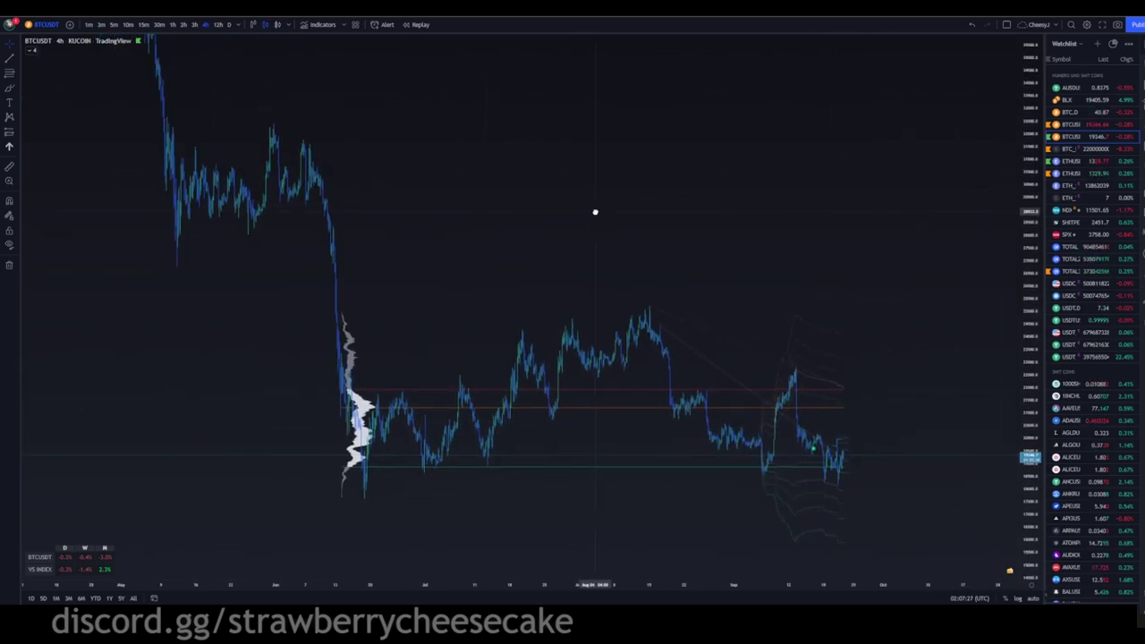
{"action": "scroll", "coordinate": [595, 210], "scroll_direction": "up", "scroll_amount": 4}
{"action": "left_click_drag", "start_coordinate": [528, 234], "coordinate": [637, 174]}
{"action": "scroll", "coordinate": [637, 174], "scroll_direction": "down", "scroll_amount": 4}
{"action": "left_click_drag", "start_coordinate": [810, 187], "coordinate": [722, 198]}
{"action": "scroll", "coordinate": [767, 188], "scroll_direction": "up", "scroll_amount": 3}
{"action": "scroll", "coordinate": [767, 187], "scroll_direction": "down", "scroll_amount": 1}
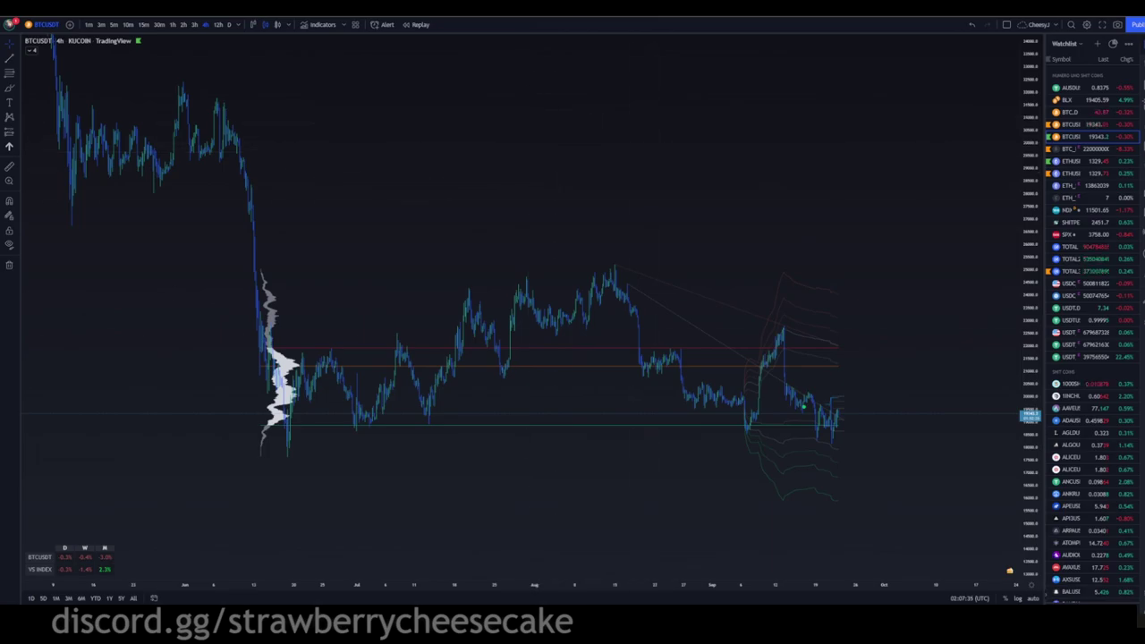